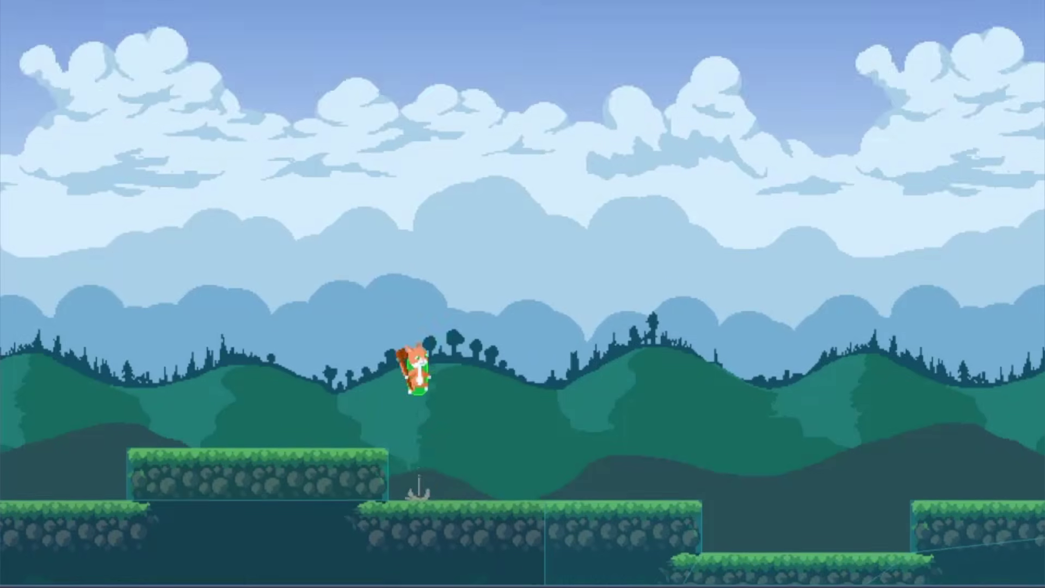
{"action": "key", "text": "x"}
{"action": "key", "text": "Right"}
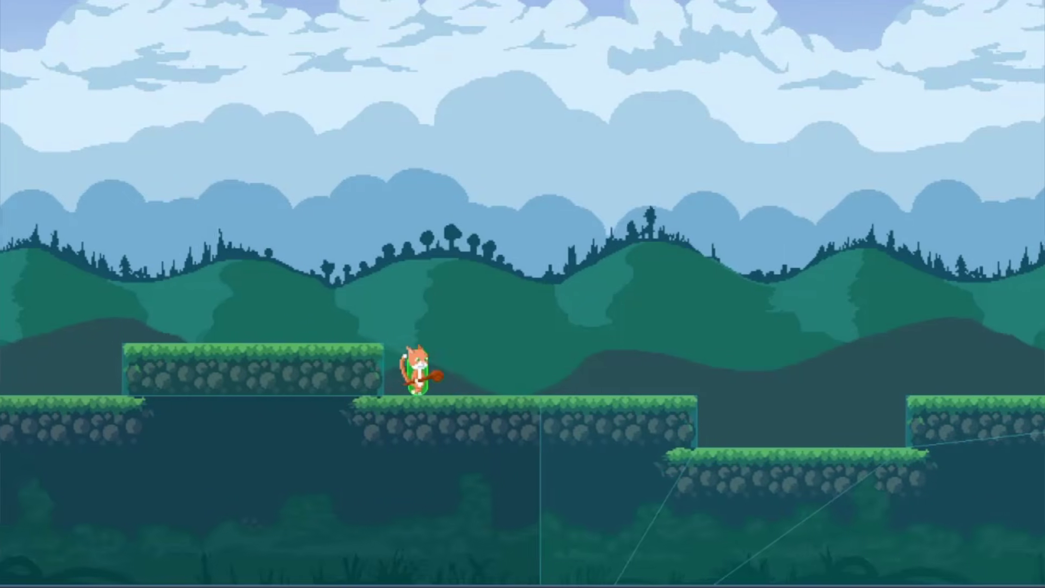
{"action": "key", "text": "Right"}
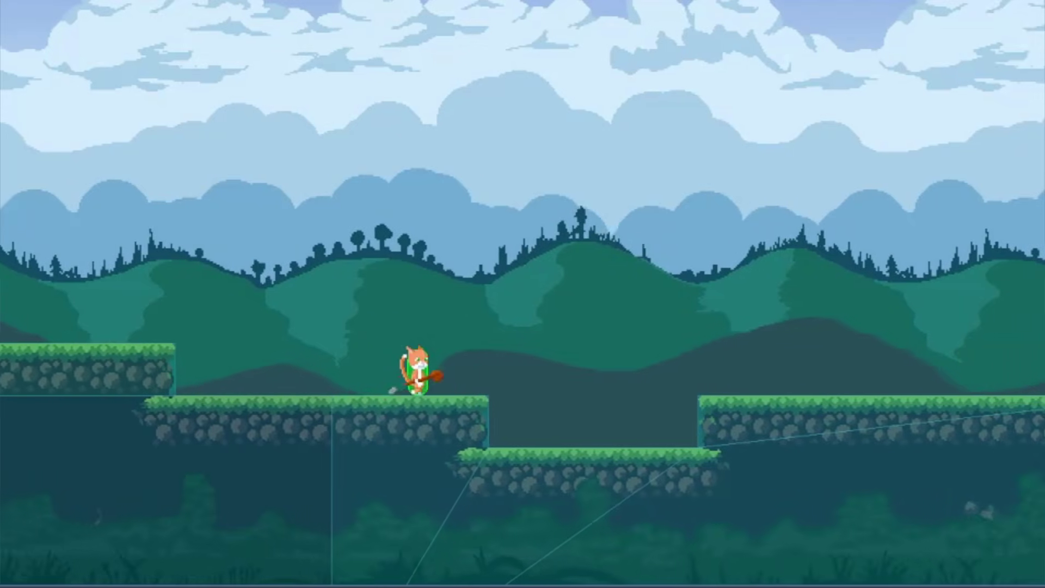
{"action": "key", "text": "Right"}
{"action": "key", "text": "Left"}
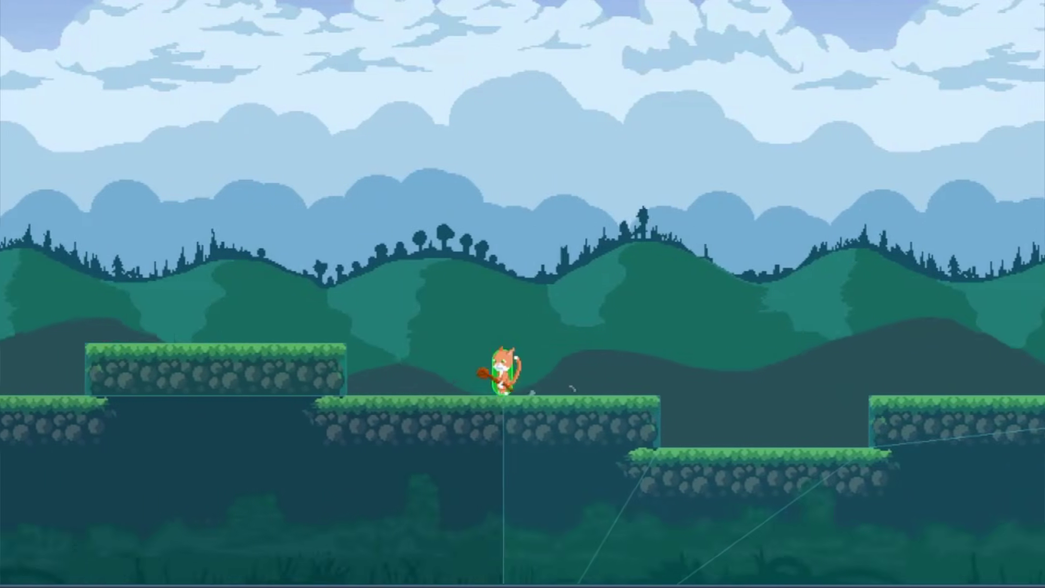
{"action": "key", "text": "Right"}
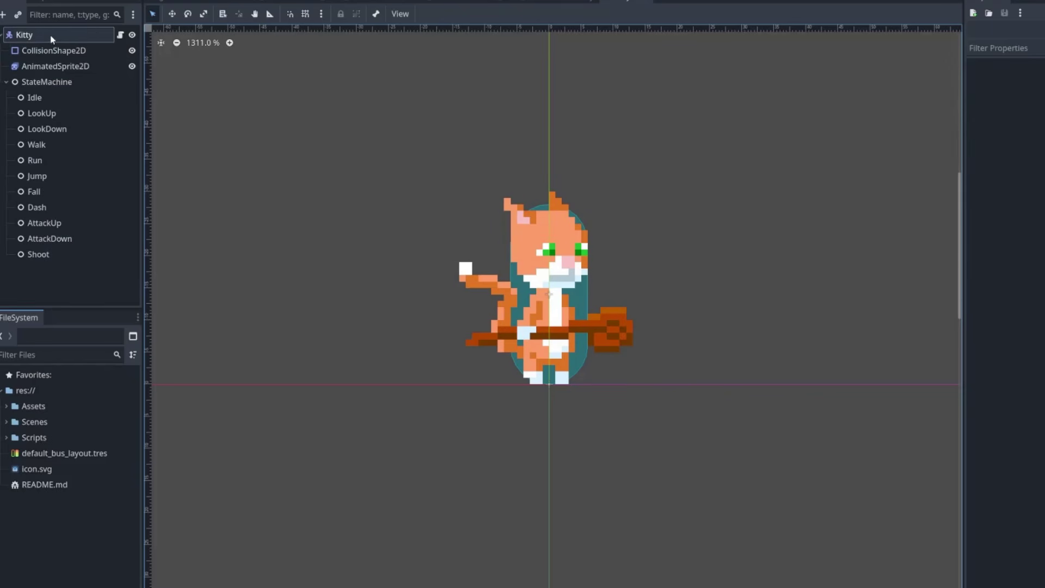
Step: Change the type of Kitty's AnimatedSprite2D node to Sprite2D
{"action": "right_click", "coordinate": [95, 68]}
{"action": "left_click", "coordinate": [166, 217]}
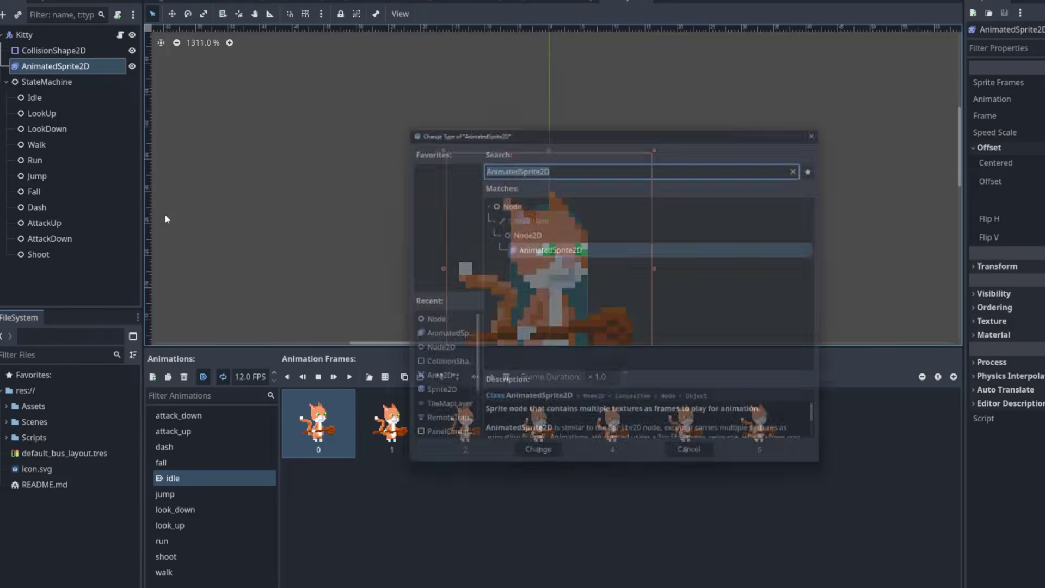
{"action": "type", "text": "Sprite2"}
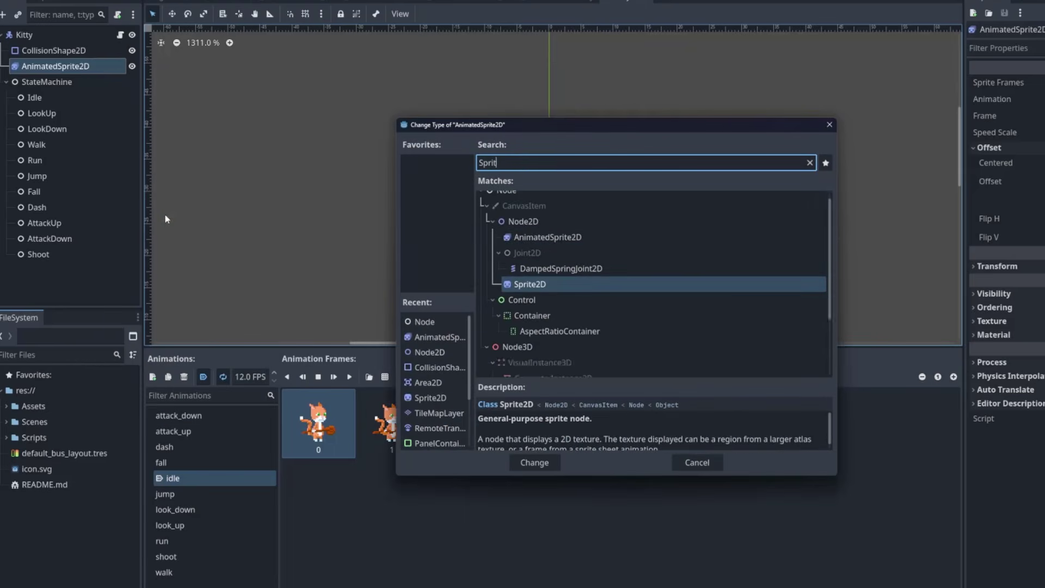
{"action": "key", "text": "Return"}
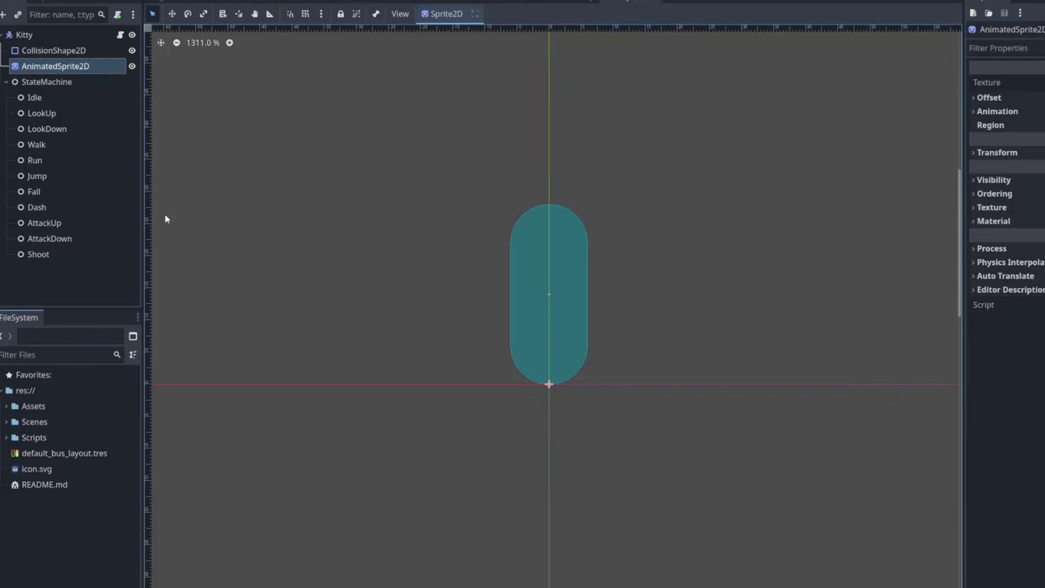
Step: Rename the converted sprite node from AnimatedSprite2D to Sprite2D in the Kitty scene tree
{"action": "left_click", "coordinate": [60, 70]}
{"action": "left_click", "coordinate": [60, 70]}
{"action": "left_click_drag", "start_coordinate": [58, 67], "coordinate": [34, 66]}
{"action": "key", "text": "BackSpace"}
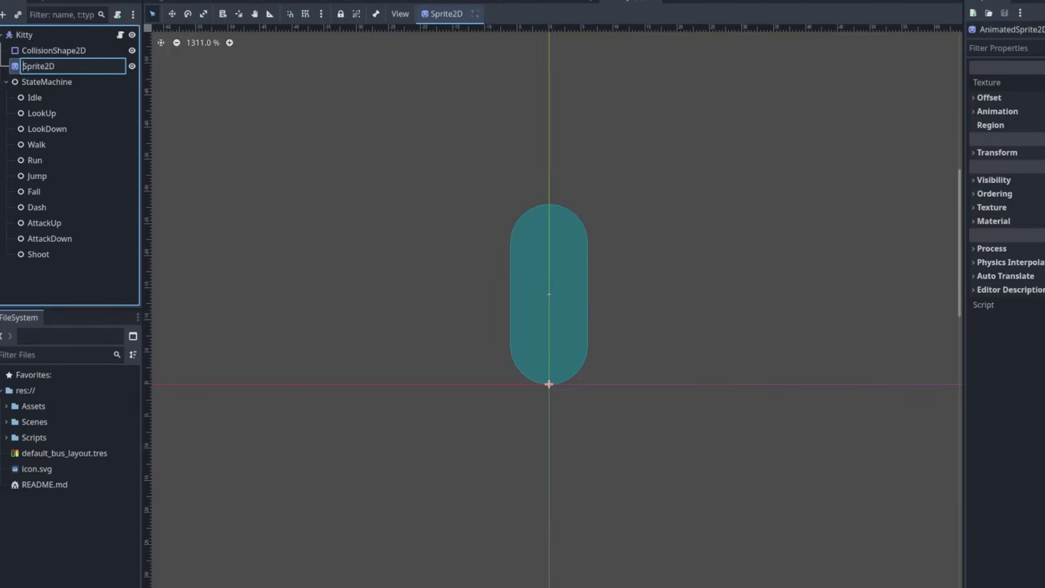
{"action": "key", "text": "Return"}
Step: Add an AnimationPlayer child node to Kitty and place it directly below Sprite2D
{"action": "right_click", "coordinate": [36, 33]}
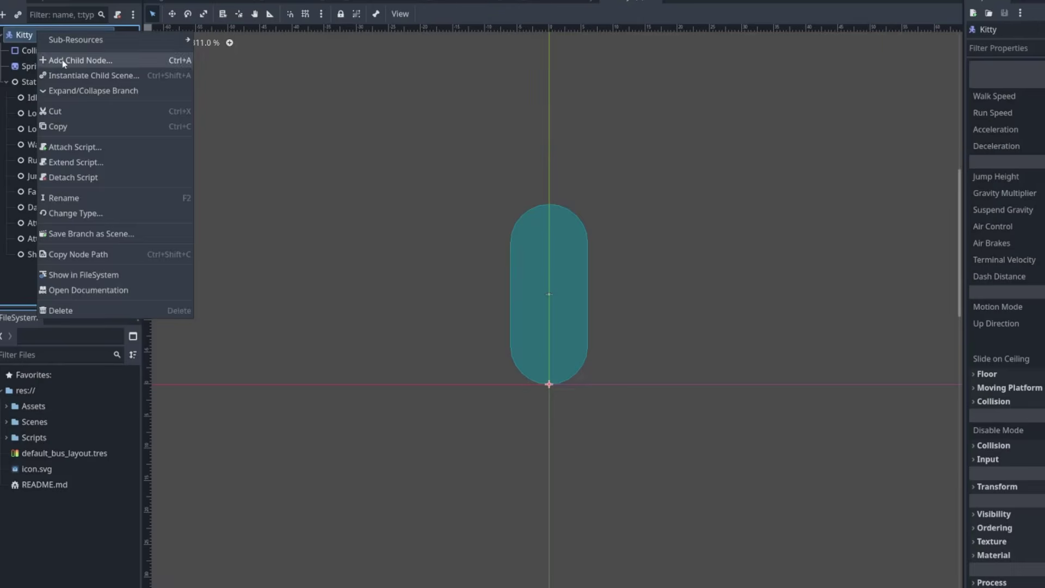
{"action": "left_click", "coordinate": [62, 60]}
{"action": "type", "text": "animation"}
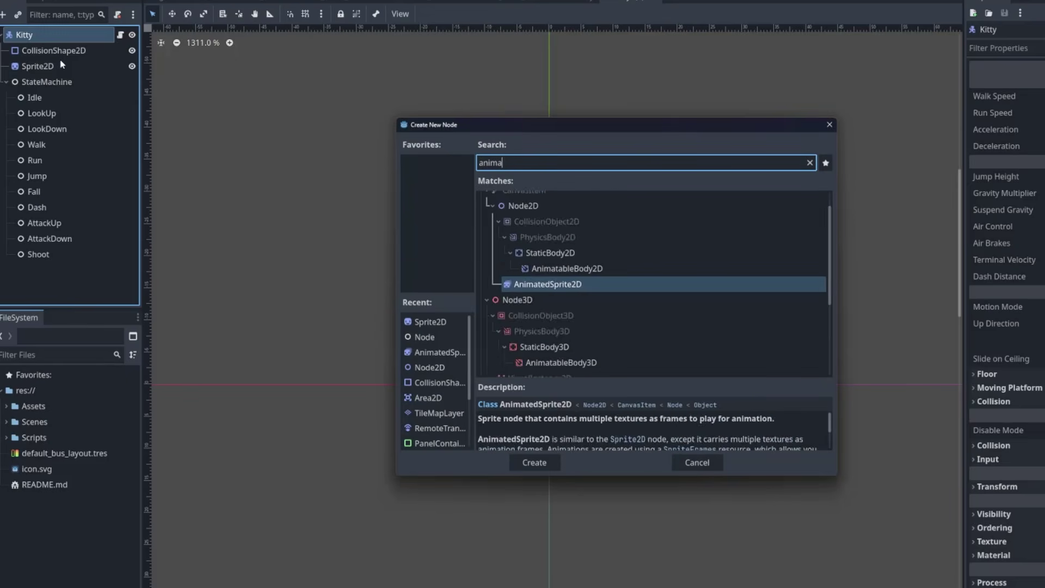
{"action": "key", "text": "Up"}
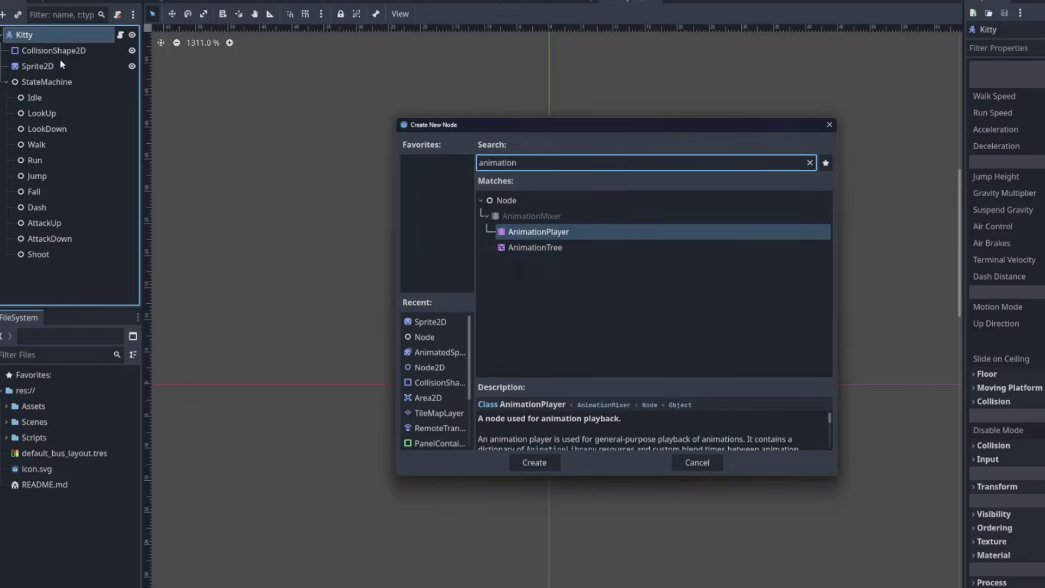
{"action": "key", "text": "Return"}
{"action": "left_click_drag", "start_coordinate": [36, 270], "coordinate": [47, 75]}
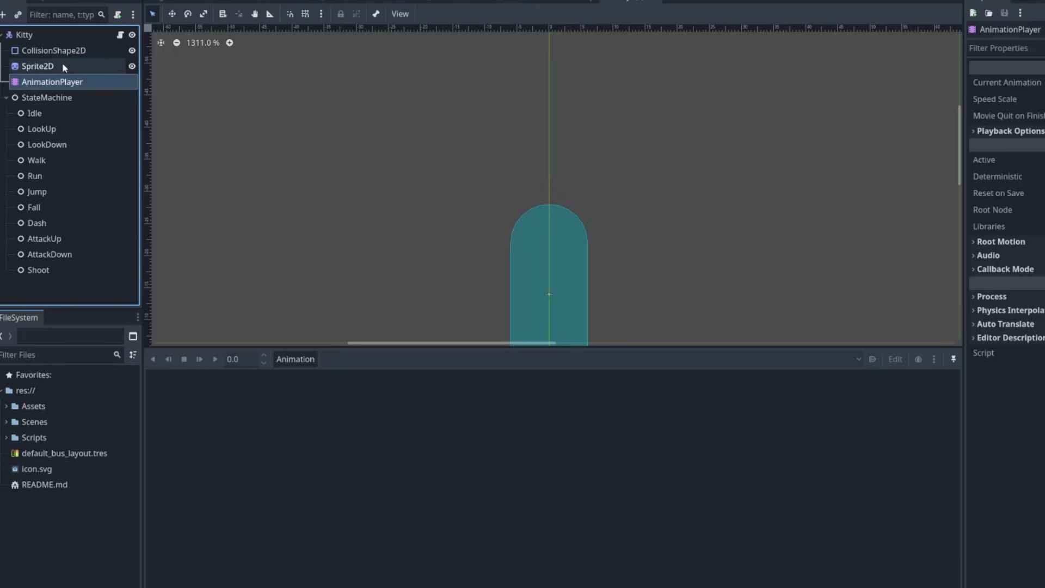
Step: Delete the StateMachine node together with all its child state nodes
{"action": "left_click", "coordinate": [47, 100]}
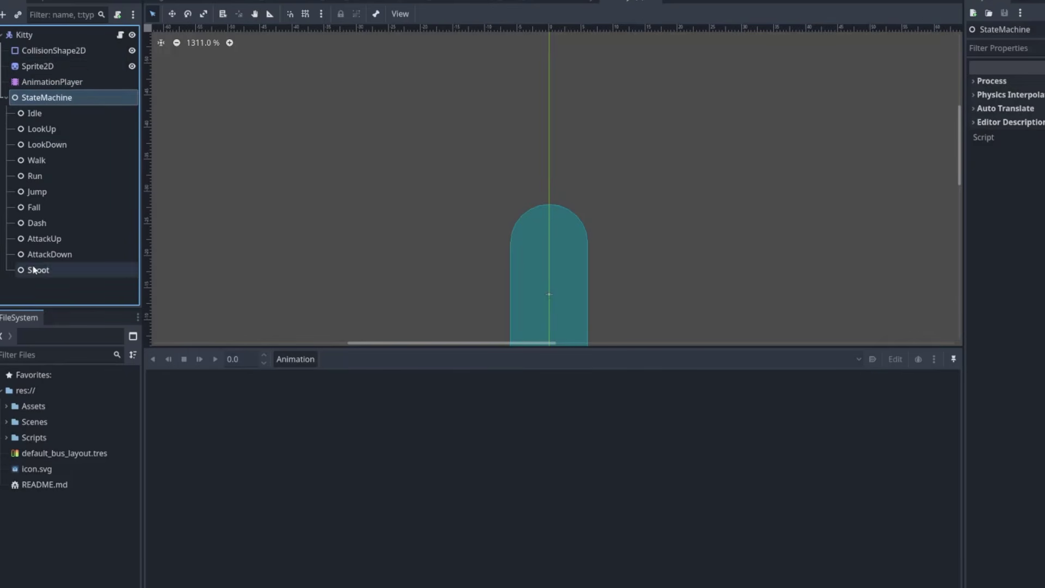
{"action": "right_click", "coordinate": [51, 99]}
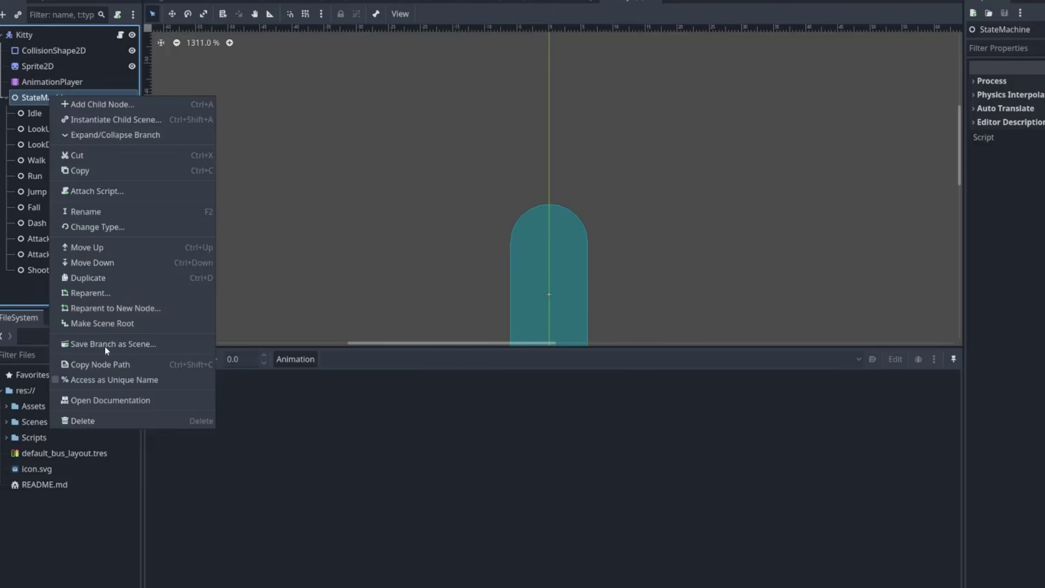
{"action": "left_click", "coordinate": [105, 421]}
{"action": "left_click", "coordinate": [579, 314]}
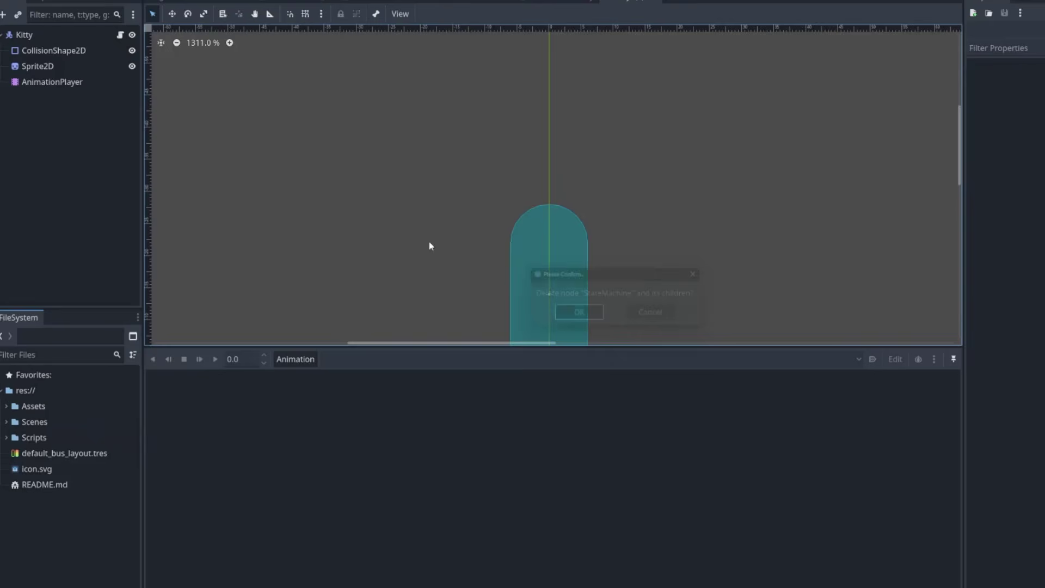
Step: Add an Area2D child node to Kitty and rename it HurtBox
{"action": "right_click", "coordinate": [41, 33]}
{"action": "left_click", "coordinate": [67, 58]}
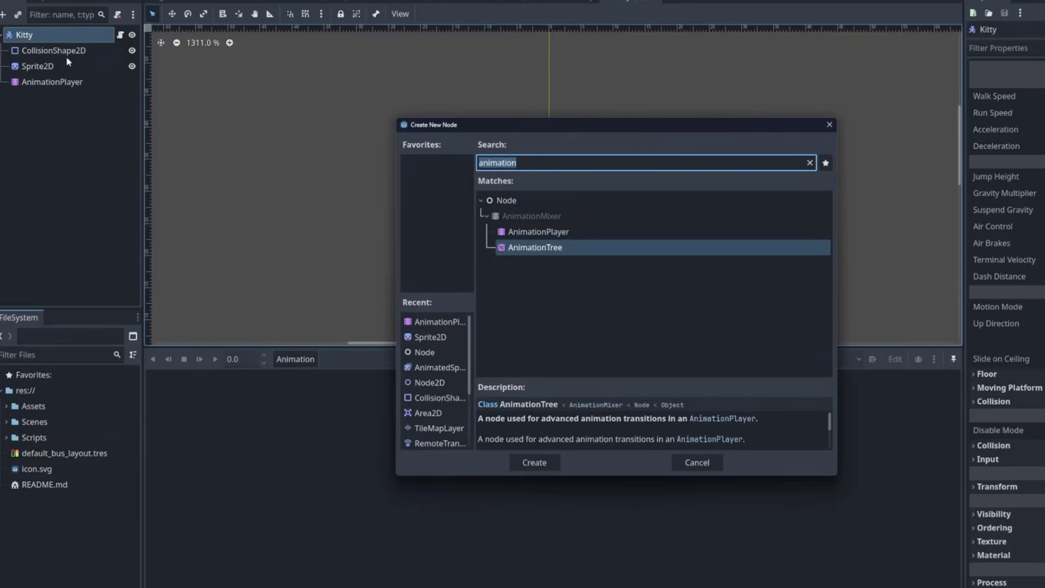
{"action": "type", "text": "area2d"}
{"action": "key", "text": "Return"}
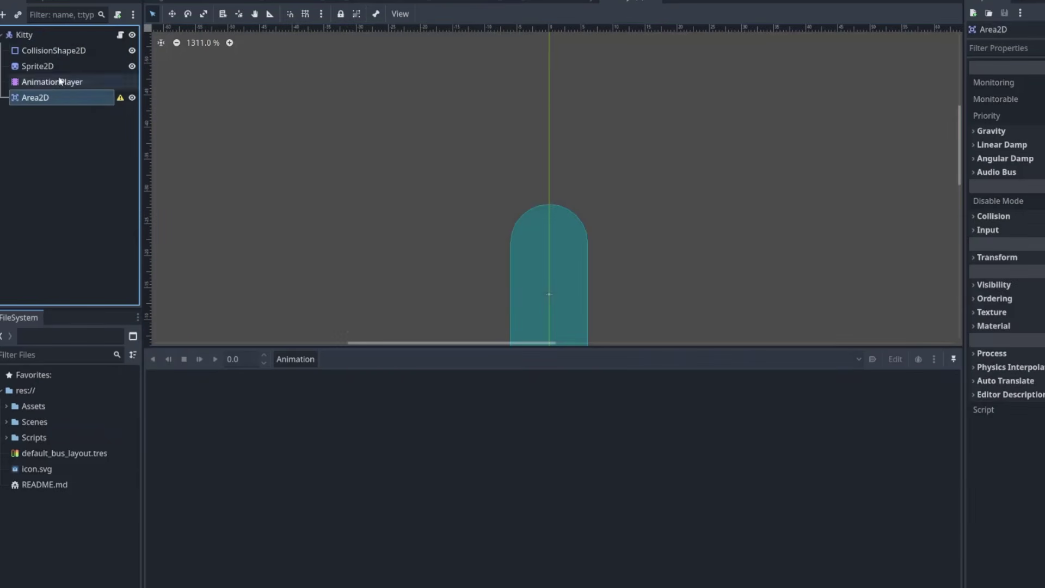
{"action": "double_click", "coordinate": [63, 96]}
{"action": "type", "text": "HurtB"}
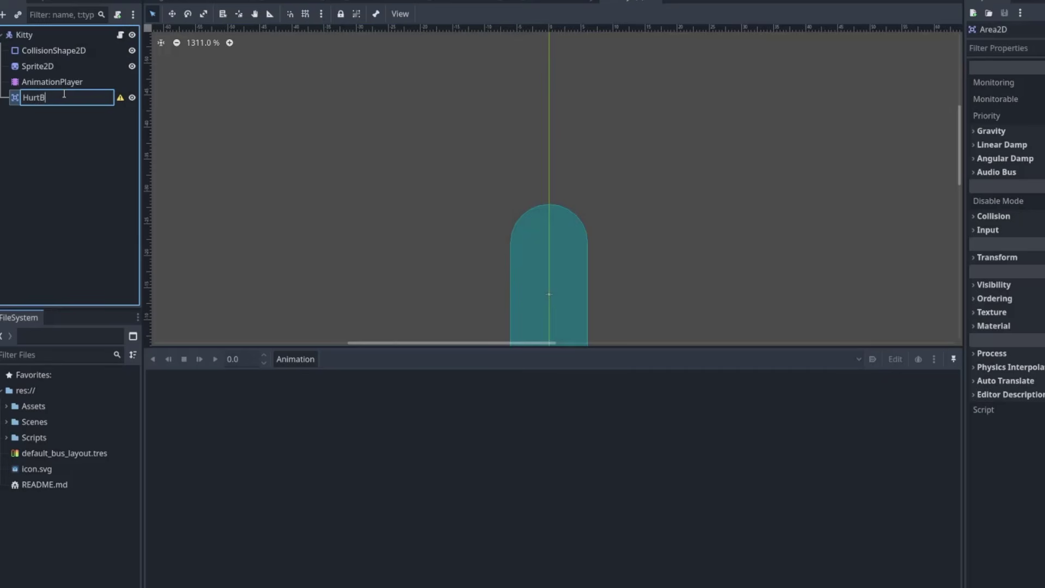
{"action": "type", "text": "ox"}
{"action": "key", "text": "Return"}
Step: Duplicate the HurtBox area and rename the copy HitBox
{"action": "key", "text": "ctrl+d"}
{"action": "double_click", "coordinate": [29, 113]}
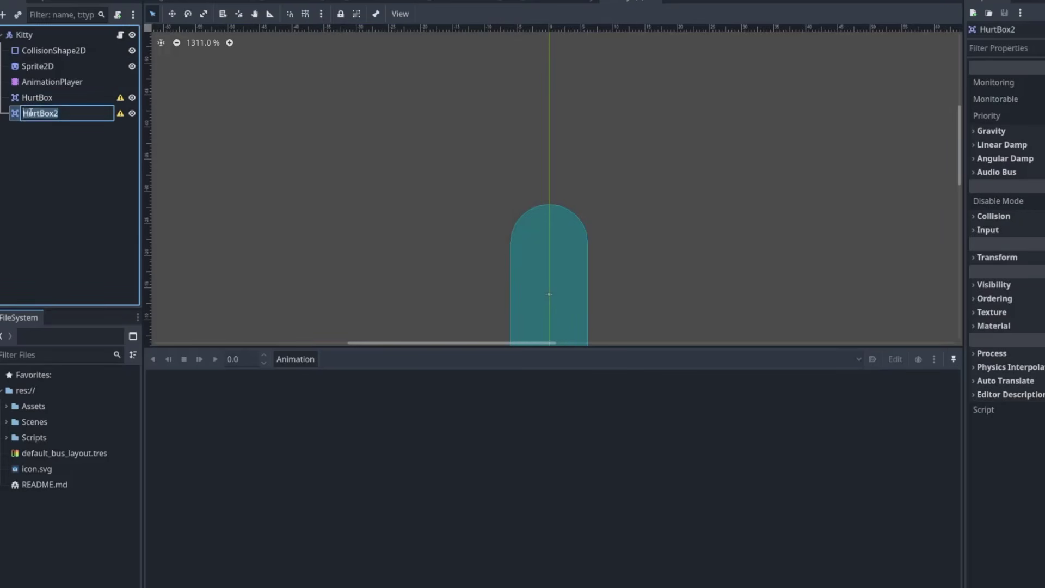
{"action": "type", "text": "HitBox"}
{"action": "key", "text": "Return"}
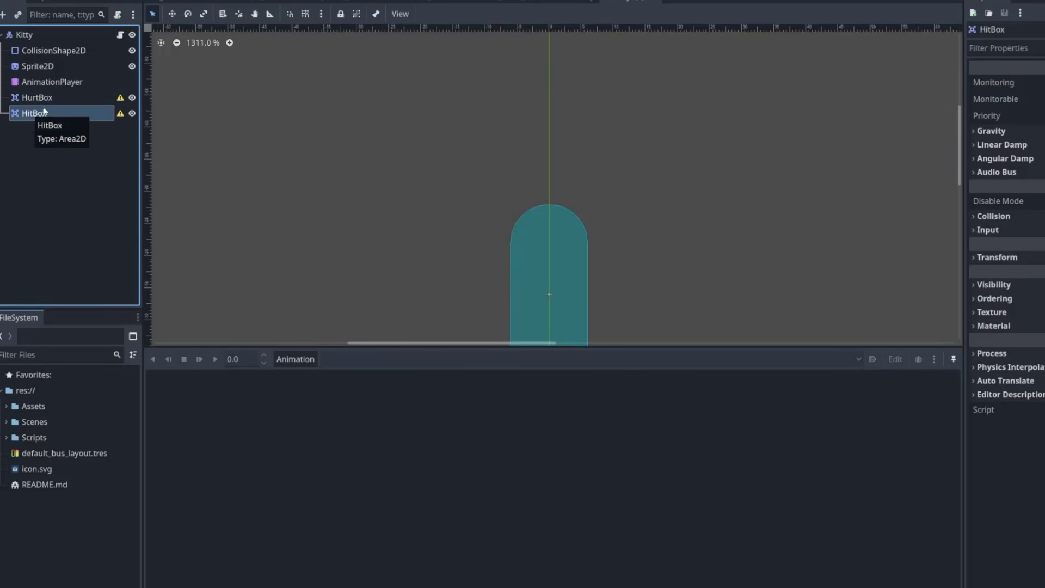
Step: Add a CollisionShape2D child to HurtBox and paste another CollisionShape2D under HitBox
{"action": "right_click", "coordinate": [75, 100]}
{"action": "left_click", "coordinate": [123, 110]}
{"action": "type", "text": "collision"}
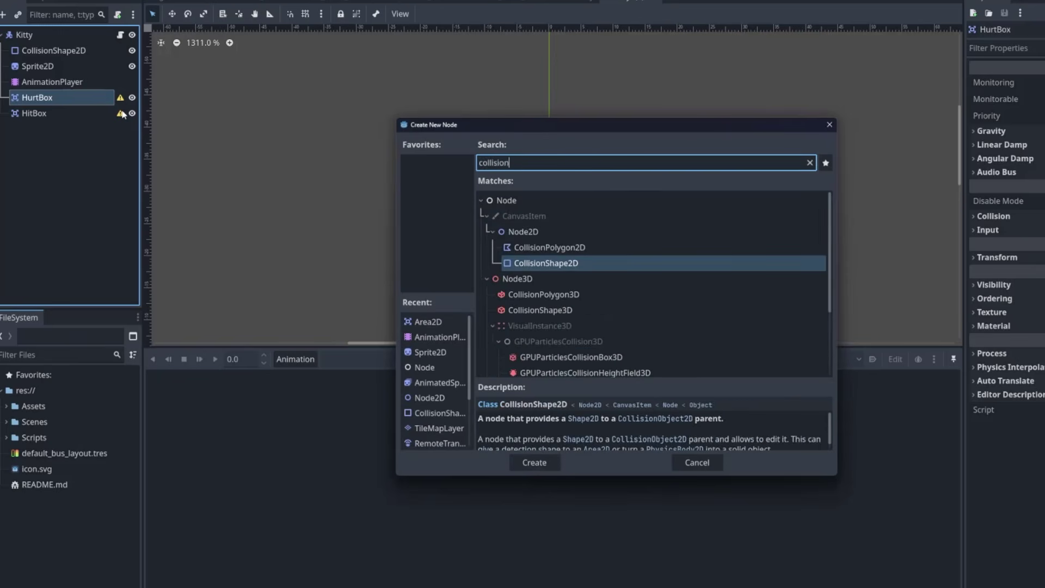
{"action": "key", "text": "Return"}
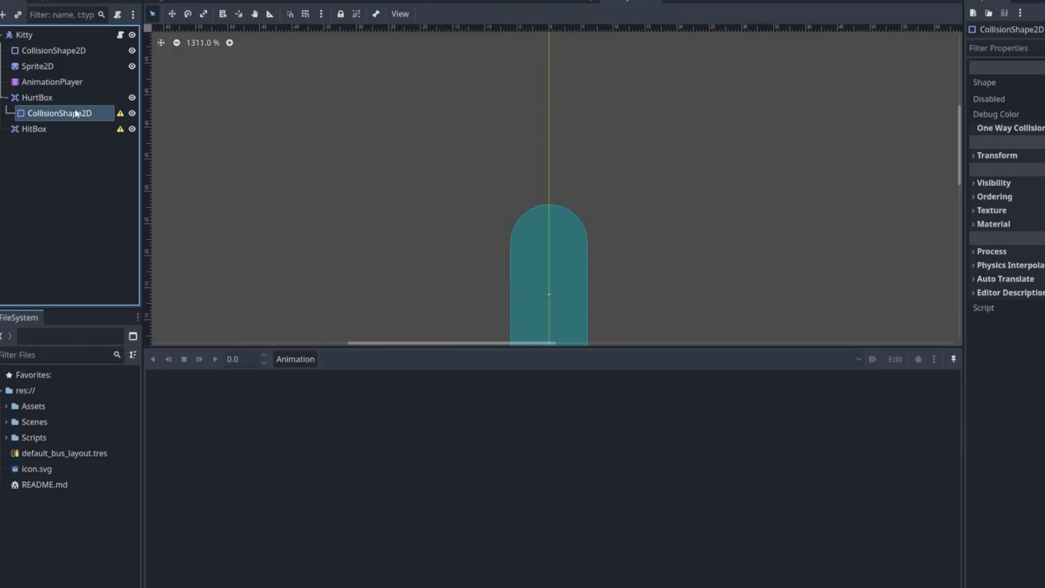
{"action": "left_click", "coordinate": [57, 129]}
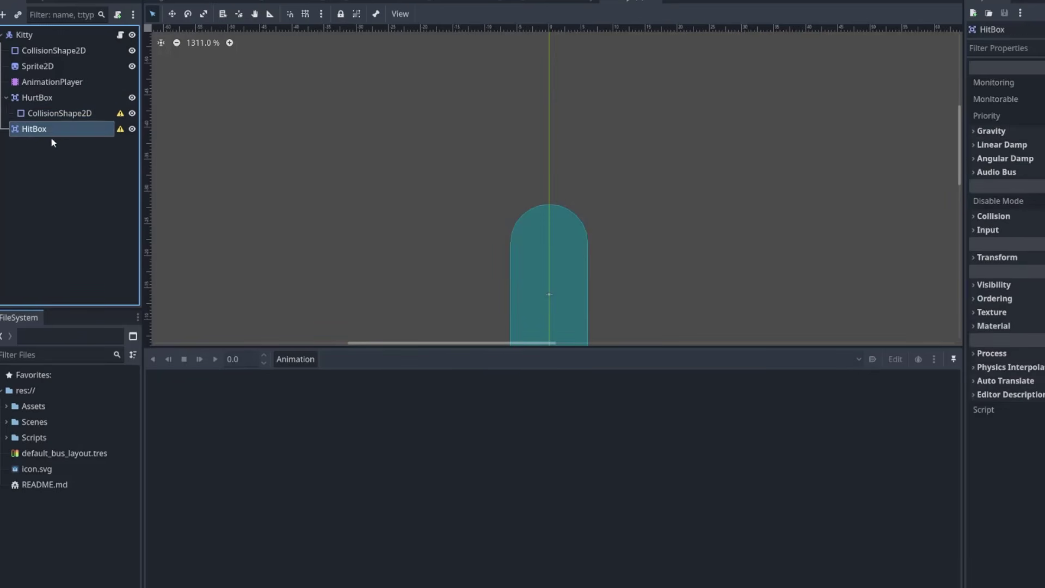
{"action": "key", "text": "ctrl+v"}
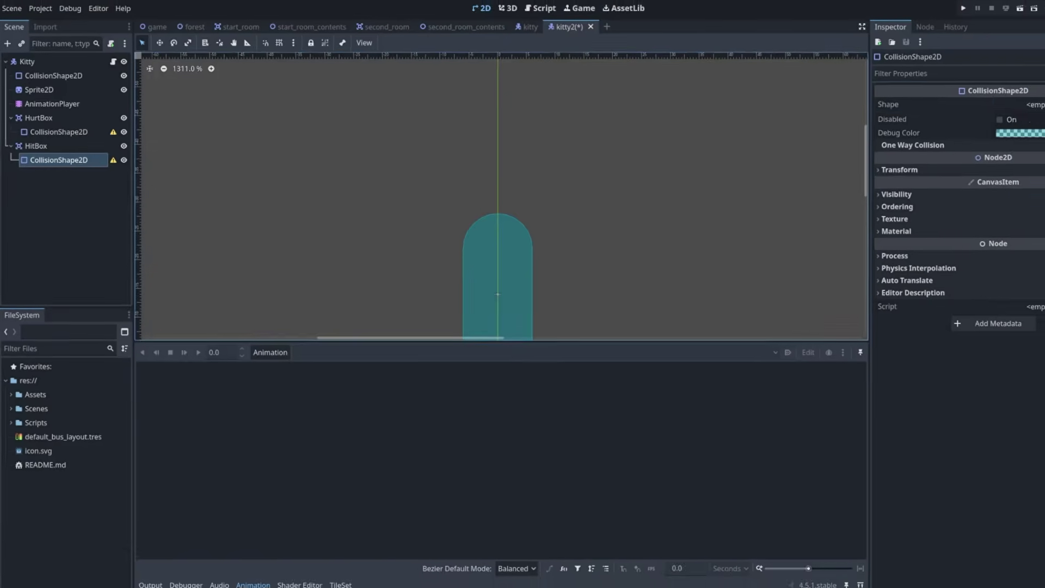
Step: Give HitBox's collision shape a new CircleShape2D and a translucent pink debug color, f323726b
{"action": "left_click", "coordinate": [1037, 105]}
{"action": "left_click", "coordinate": [1040, 169]}
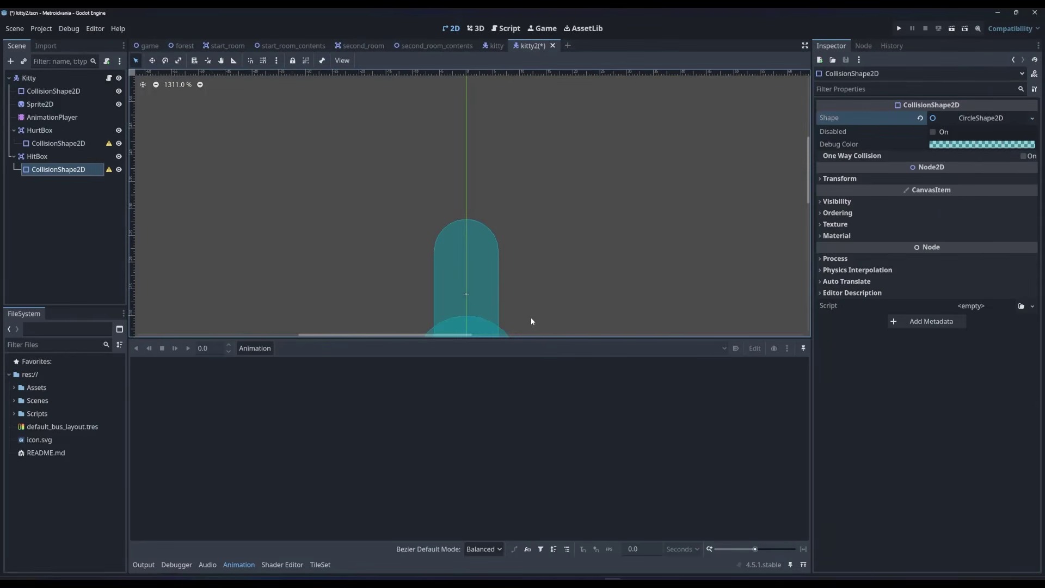
{"action": "left_click", "coordinate": [980, 144]}
{"action": "left_click_drag", "start_coordinate": [1001, 229], "coordinate": [1026, 208]}
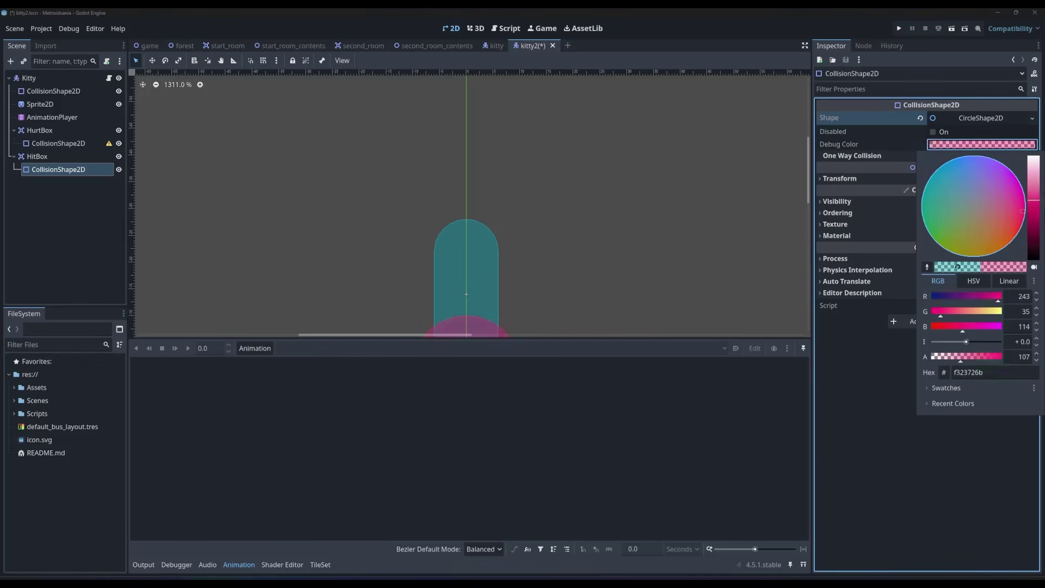
Step: Give HurtBox's collision shape a new CapsuleShape2D and a translucent green debug color, 00a4546b
{"action": "left_click", "coordinate": [64, 141]}
{"action": "left_click", "coordinate": [74, 143]}
{"action": "left_click", "coordinate": [991, 122]}
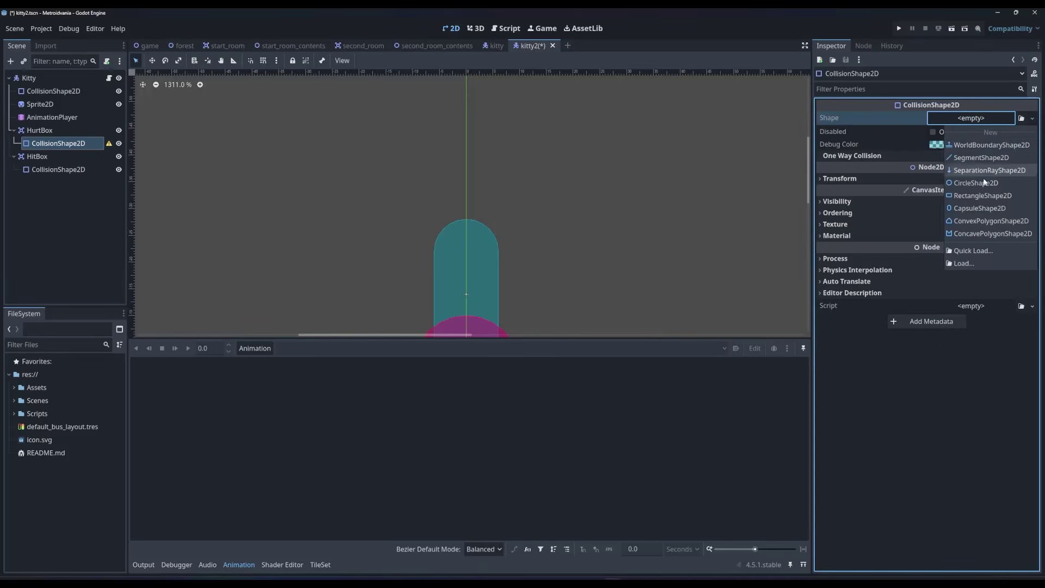
{"action": "left_click", "coordinate": [985, 208]}
{"action": "left_click", "coordinate": [971, 144]}
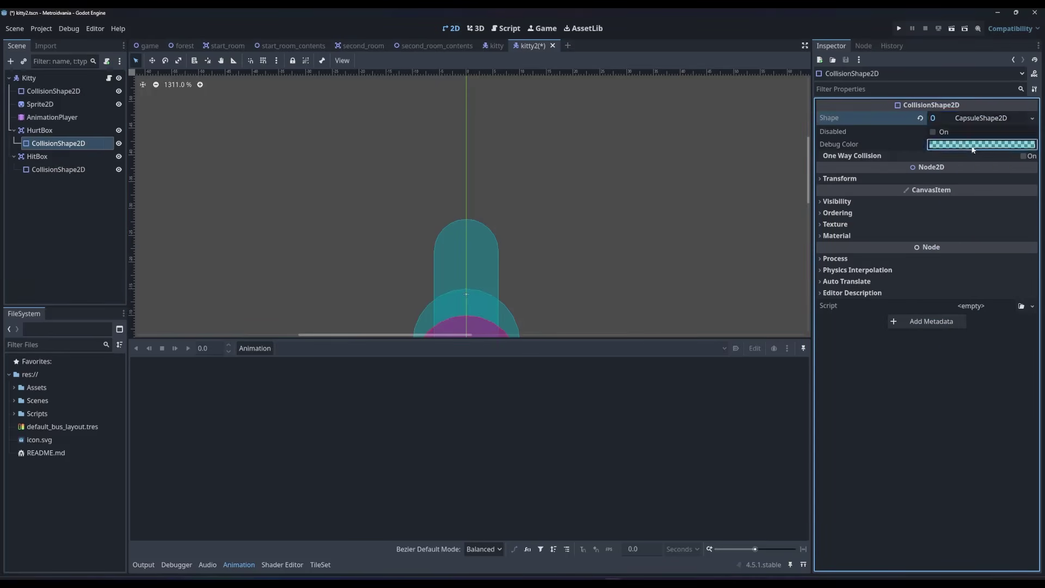
{"action": "left_click", "coordinate": [927, 229]}
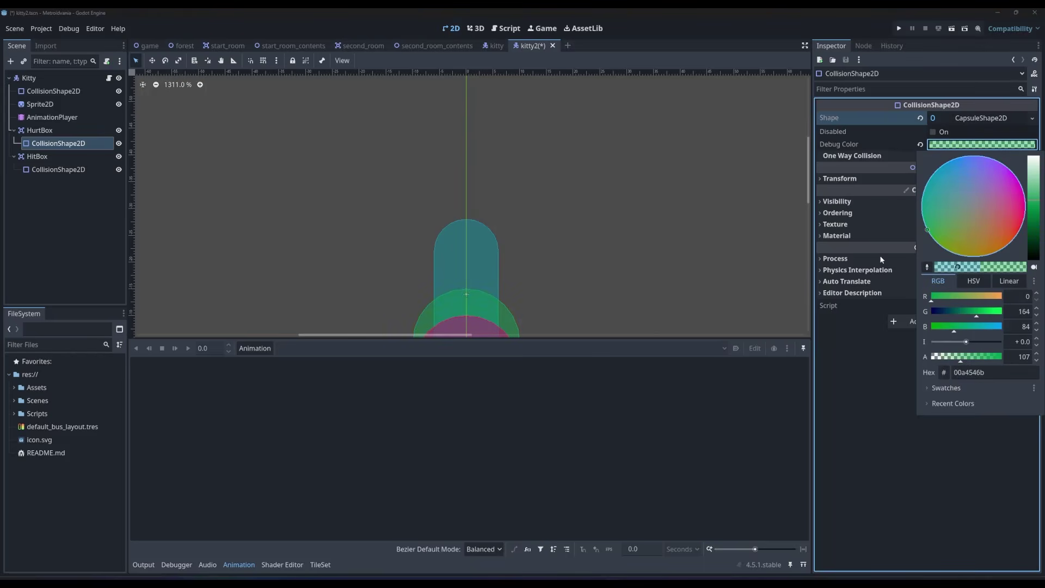
Step: Move HurtBox's capsule up over Kitty's body collision capsule and resize it to match
{"action": "left_click", "coordinate": [52, 145]}
{"action": "middle_click_drag", "start_coordinate": [534, 212], "coordinate": [513, 119]}
{"action": "left_click", "coordinate": [65, 147]}
{"action": "left_click_drag", "start_coordinate": [450, 291], "coordinate": [479, 200]}
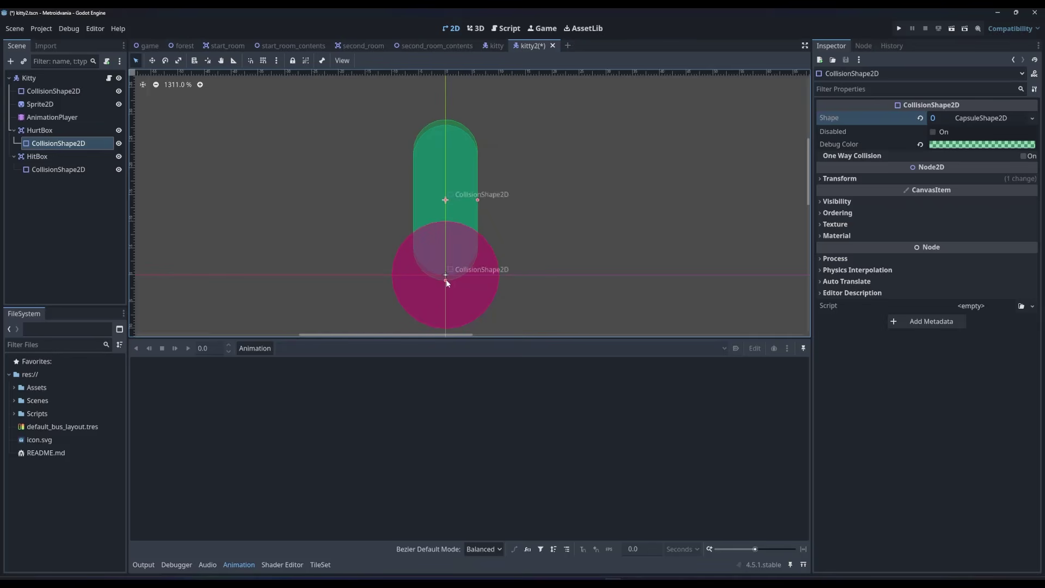
Step: Move HitBox's circle in front of the body to about 20, -13 px and set its x scale to 2
{"action": "left_click", "coordinate": [473, 291]}
{"action": "left_click_drag", "start_coordinate": [459, 298], "coordinate": [589, 238]}
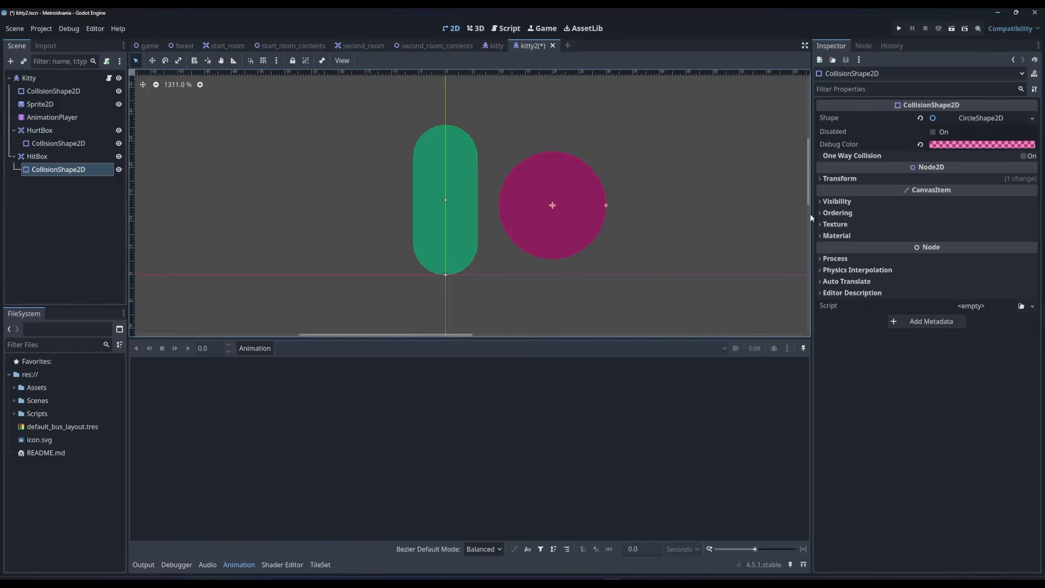
{"action": "left_click", "coordinate": [936, 179]}
{"action": "left_click", "coordinate": [994, 243]}
{"action": "type", "text": "2"}
{"action": "key", "text": "Return"}
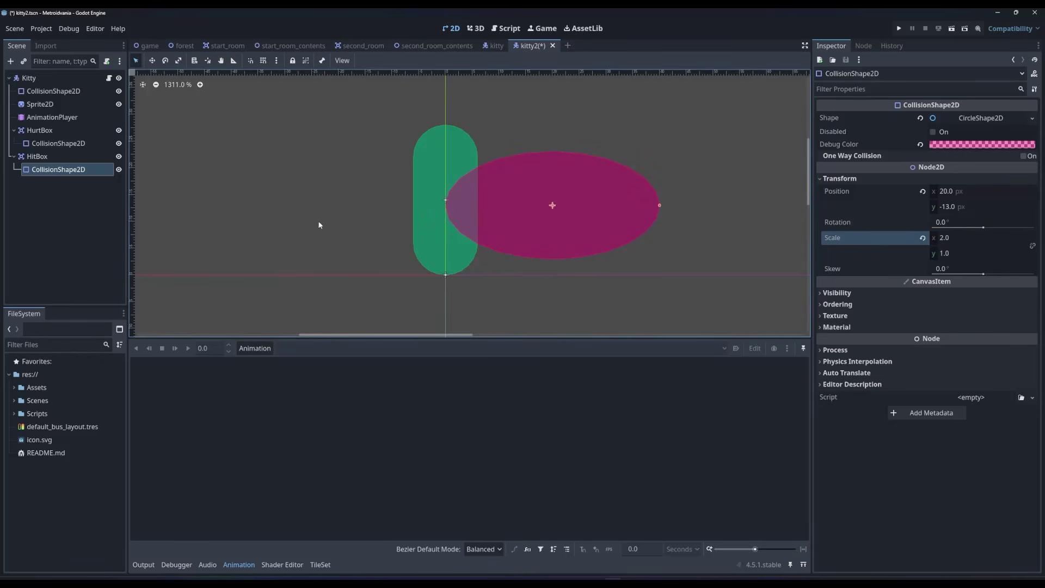
Step: Assign a new AtlasTexture to Sprite2D and use Cat-Default.png from the Sprites/Kitty folder as its atlas
{"action": "left_click", "coordinate": [40, 104]}
{"action": "left_click", "coordinate": [971, 117]}
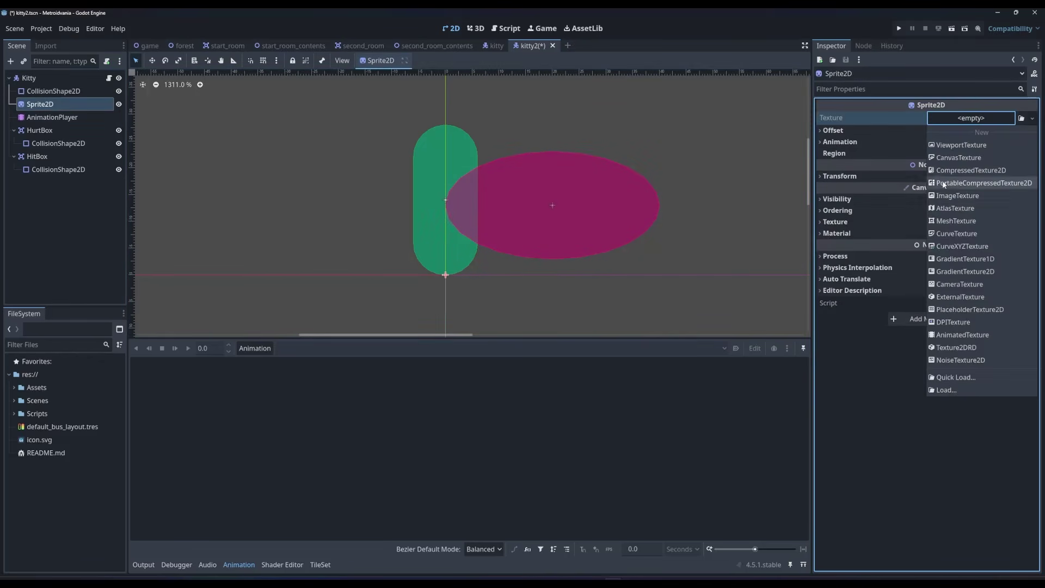
{"action": "left_click", "coordinate": [955, 208]}
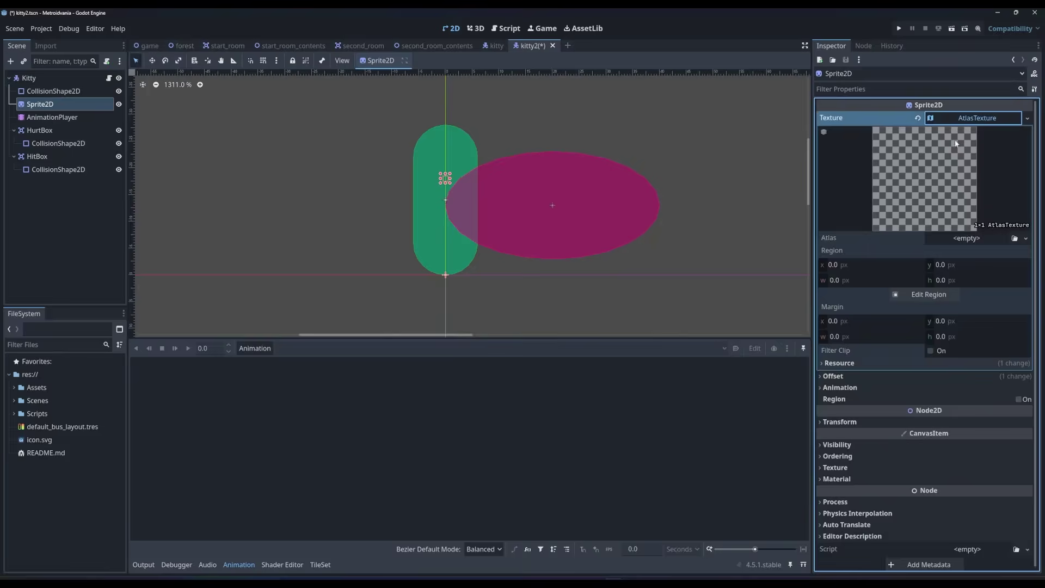
{"action": "double_click", "coordinate": [31, 387]}
{"action": "left_click_drag", "start_coordinate": [45, 459], "coordinate": [975, 240]}
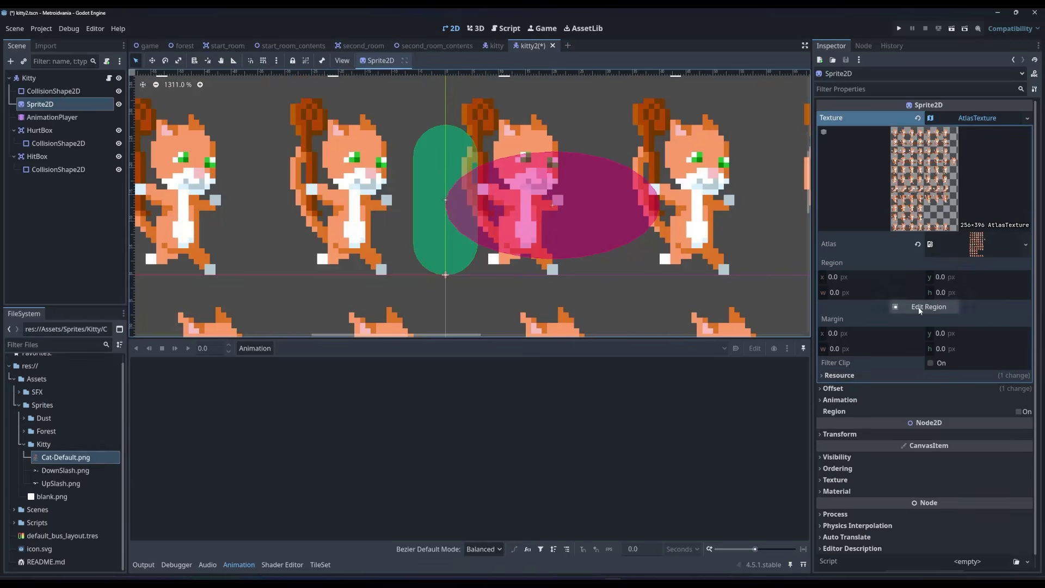
Step: Set the atlas region to the first 32 × 36 px cell of the cat sheet, using grid snap with a 32 × 36 px step
{"action": "left_click", "coordinate": [920, 306]}
{"action": "left_click", "coordinate": [327, 165]}
{"action": "left_click", "coordinate": [354, 206]}
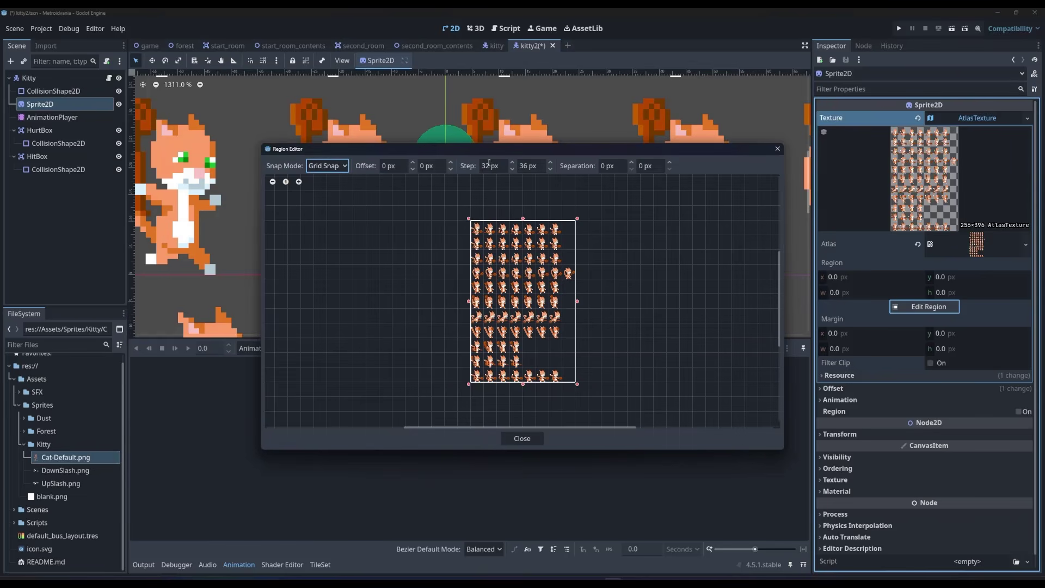
{"action": "left_click_drag", "start_coordinate": [472, 223], "coordinate": [483, 235]}
{"action": "left_click", "coordinate": [522, 438]}
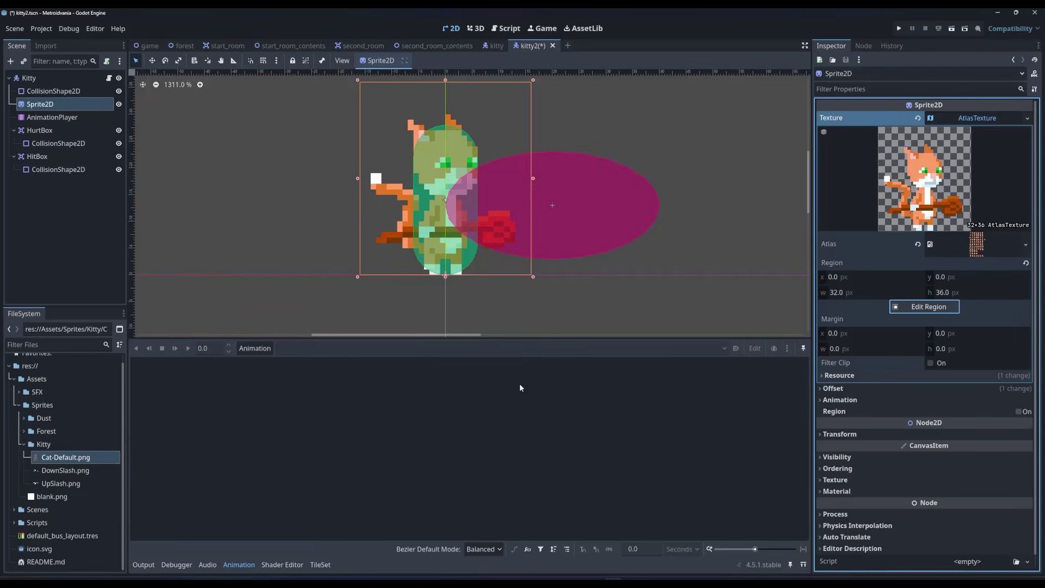
Step: Create a new animation named idle in AnimationPlayer
{"action": "left_click", "coordinate": [52, 117]}
{"action": "left_click", "coordinate": [255, 348]}
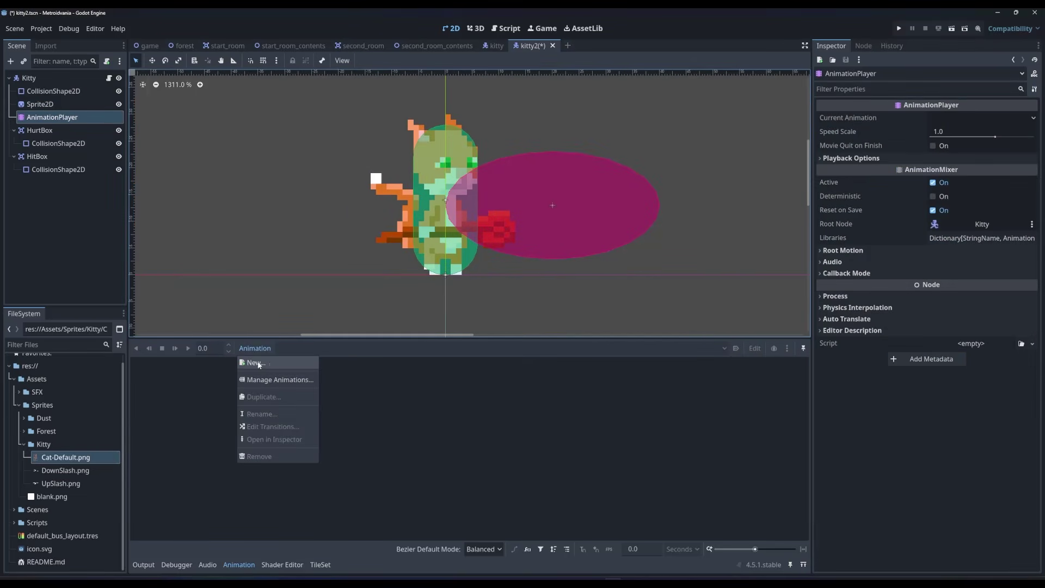
{"action": "left_click", "coordinate": [271, 363]}
{"action": "type", "text": "idle"}
{"action": "key", "text": "Return"}
Step: Switch the animation timeline's units to FPS, set the rate to 12, and enlarge the frame spacing
{"action": "left_click", "coordinate": [691, 549]}
{"action": "left_click", "coordinate": [680, 569]}
{"action": "double_click", "coordinate": [641, 548]}
{"action": "type", "text": "12"}
{"action": "key", "text": "Return"}
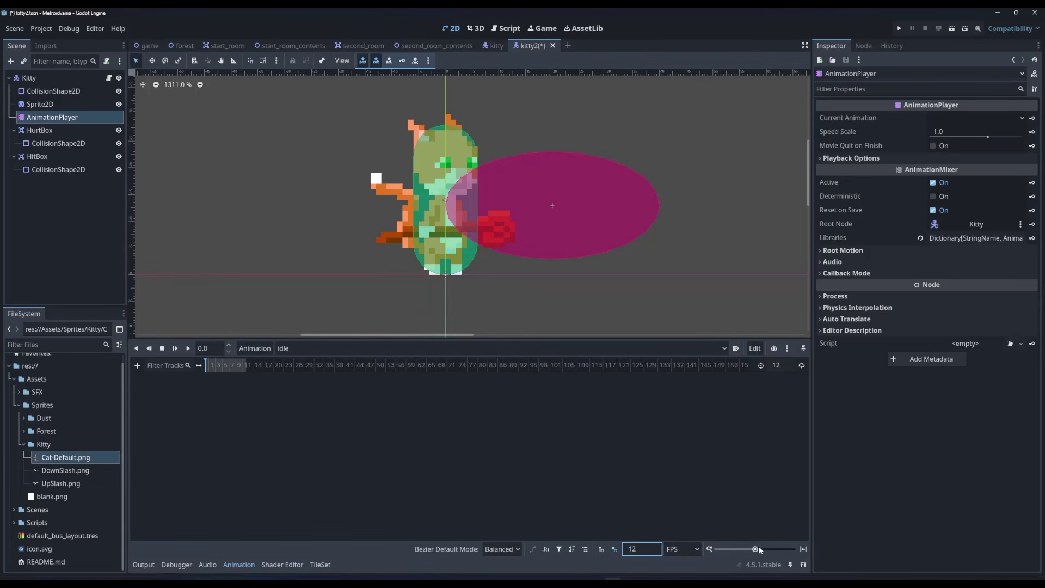
{"action": "left_click_drag", "start_coordinate": [760, 550], "coordinate": [769, 555]}
Step: Create a texture region track for Sprite2D in the idle animation with a key at frame 0
{"action": "left_click", "coordinate": [403, 239]}
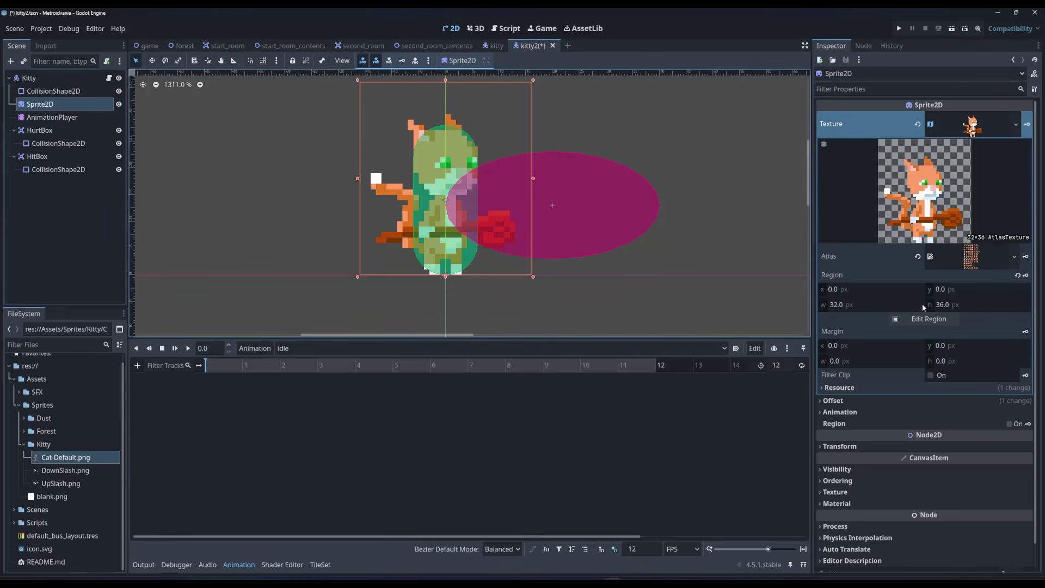
{"action": "left_click", "coordinate": [1026, 275]}
{"action": "left_click", "coordinate": [482, 330]}
Step: Key the following first-row cat cells in order on Sprite2D's region track, one per frame through frame 6
{"action": "left_click", "coordinate": [928, 319]}
{"action": "left_click", "coordinate": [490, 226]}
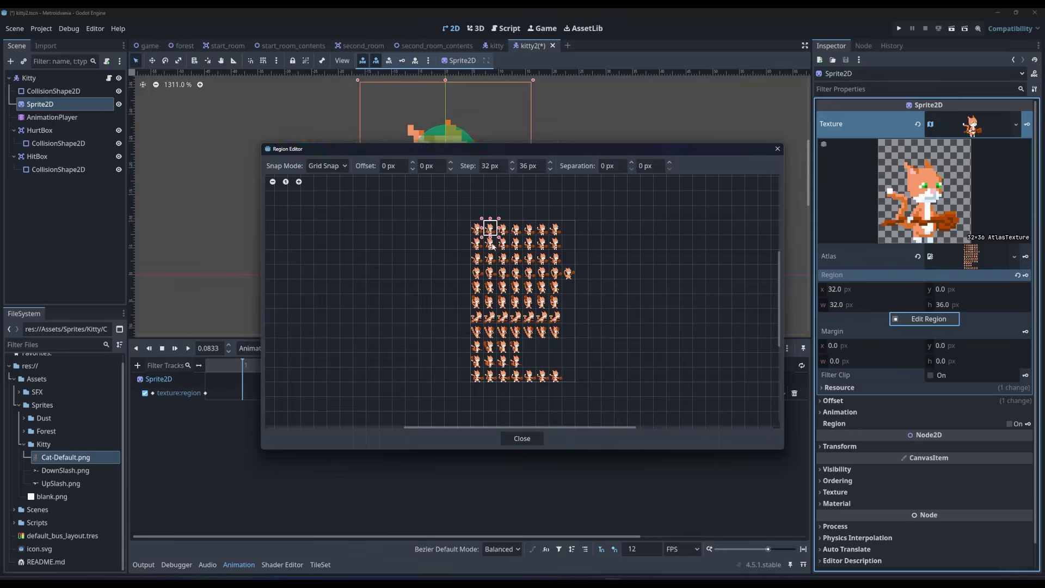
{"action": "left_click", "coordinate": [521, 438]}
{"action": "left_click", "coordinate": [1026, 275]}
{"action": "left_click", "coordinate": [928, 319]}
{"action": "left_click", "coordinate": [503, 228]}
{"action": "left_click", "coordinate": [521, 438]}
{"action": "left_click", "coordinate": [1026, 275]}
{"action": "left_click", "coordinate": [928, 319]}
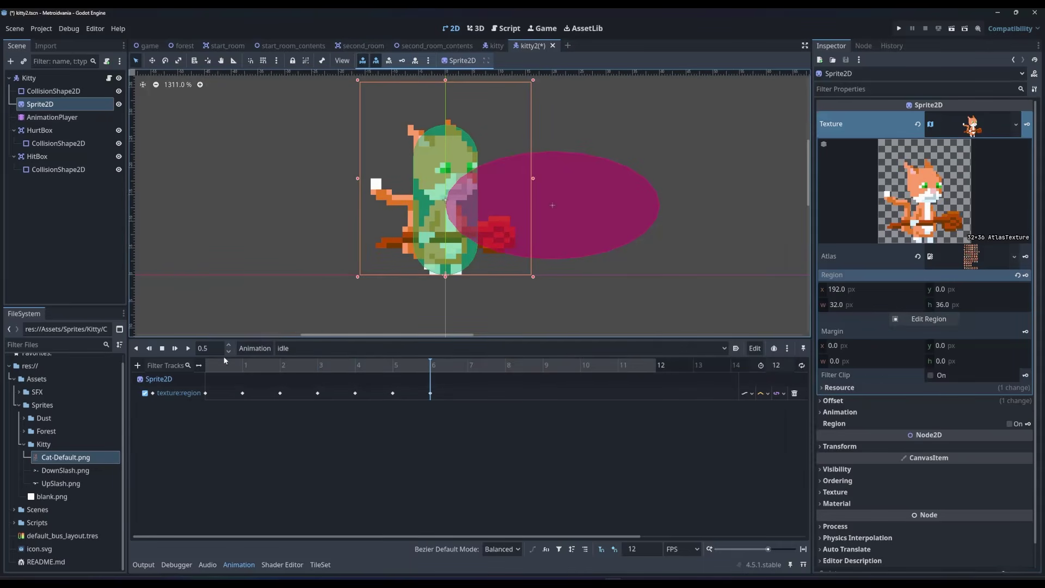
Step: Set the idle animation's length to 7 frames, switch its region track to discrete updates, and play it
{"action": "left_click", "coordinate": [786, 368]}
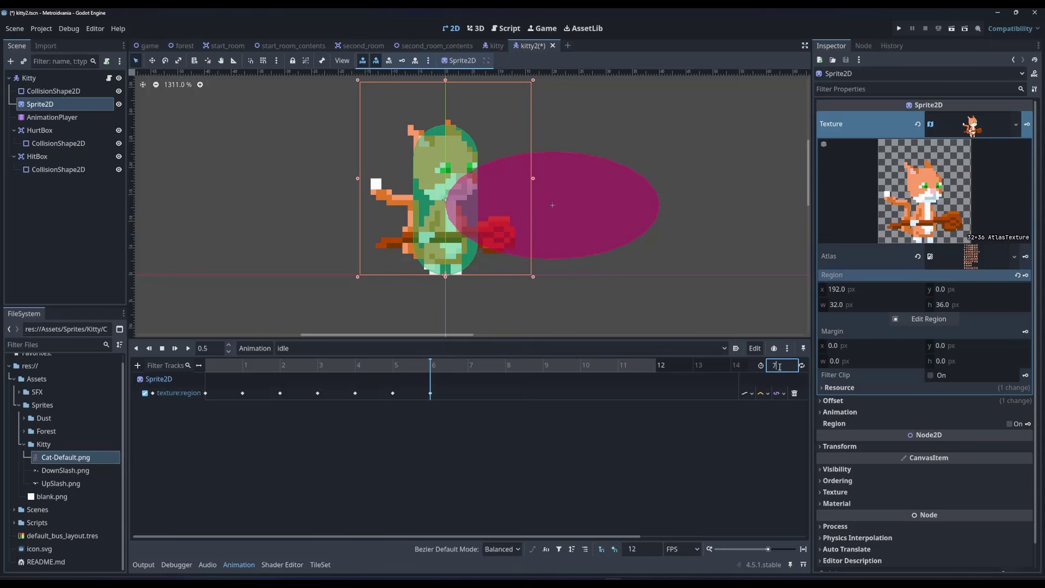
{"action": "type", "text": "7"}
{"action": "key", "text": "Return"}
{"action": "left_click", "coordinate": [252, 393]}
{"action": "left_click", "coordinate": [752, 393]}
{"action": "left_click", "coordinate": [766, 420]}
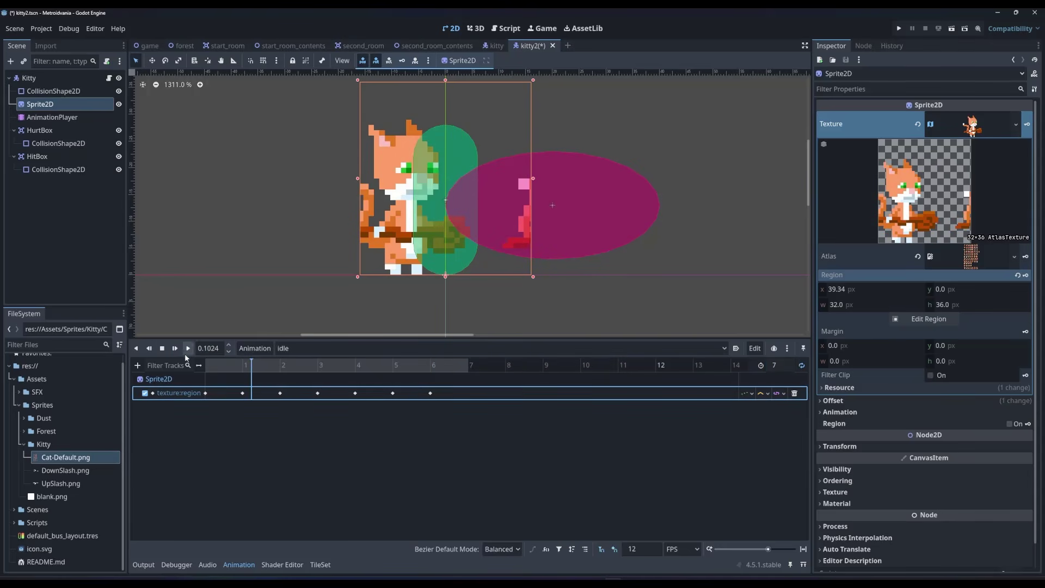
{"action": "left_click", "coordinate": [188, 348]}
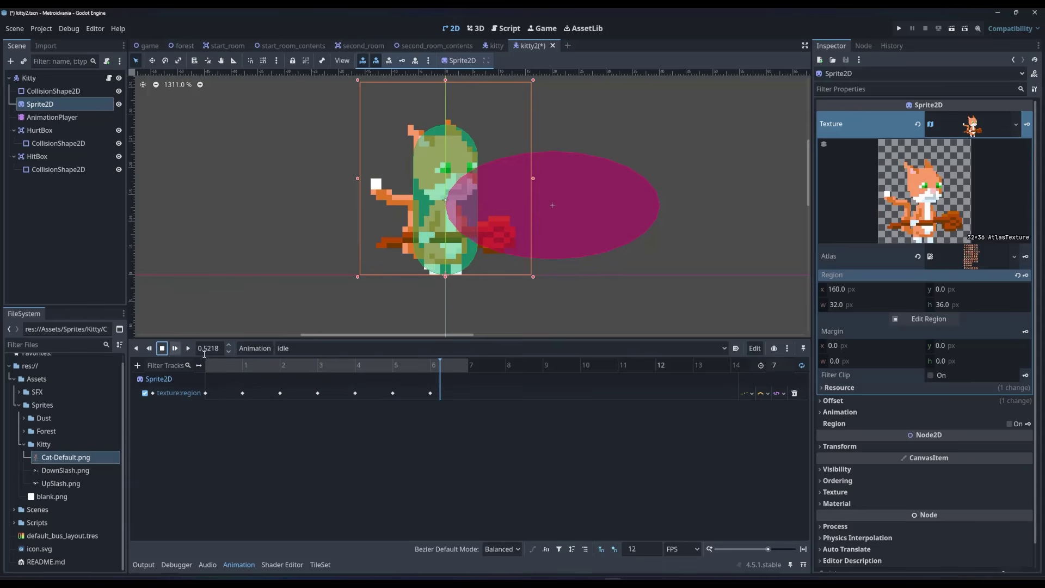
Step: Duplicate the idle animation as dash
{"action": "left_click", "coordinate": [341, 351]}
{"action": "left_click", "coordinate": [255, 349]}
{"action": "left_click", "coordinate": [255, 348]}
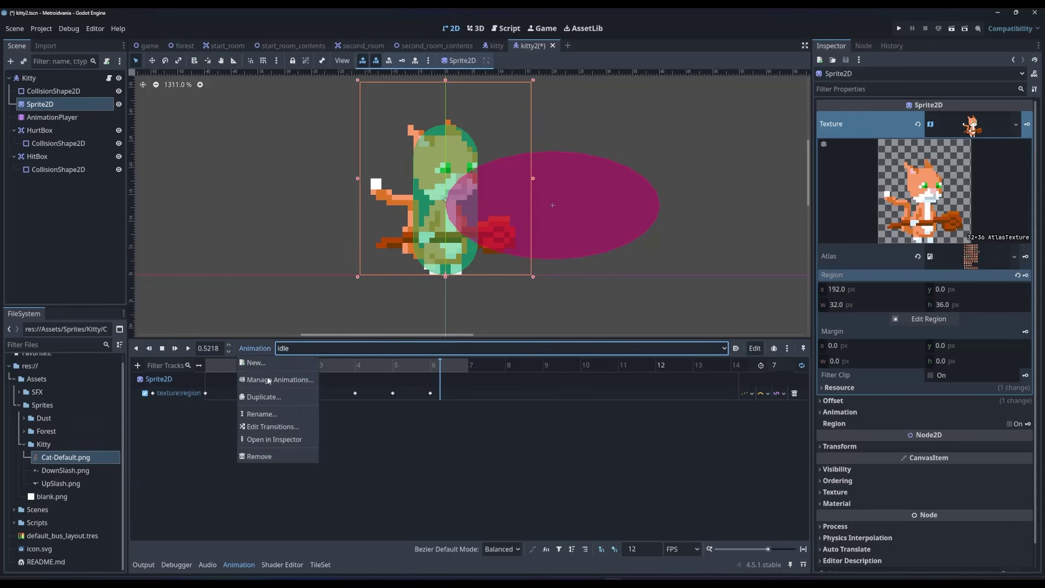
{"action": "left_click", "coordinate": [264, 397]}
{"action": "type", "text": "dash"}
{"action": "key", "text": "Return"}
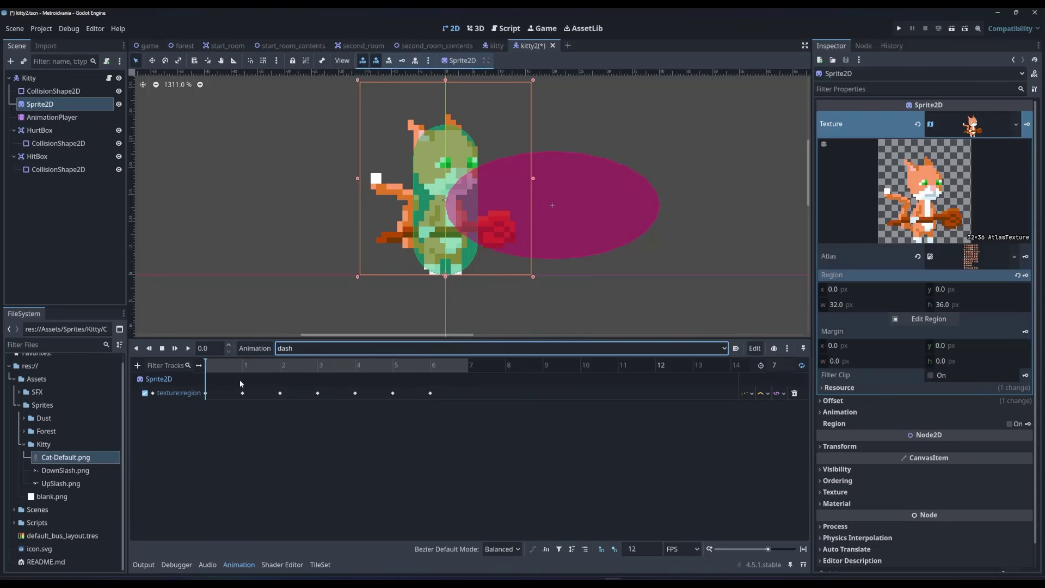
Step: Set Sprite2D's region for dash's first frame to the first cell of the seventh row, at x 0, y 216 px
{"action": "left_click", "coordinate": [924, 319]}
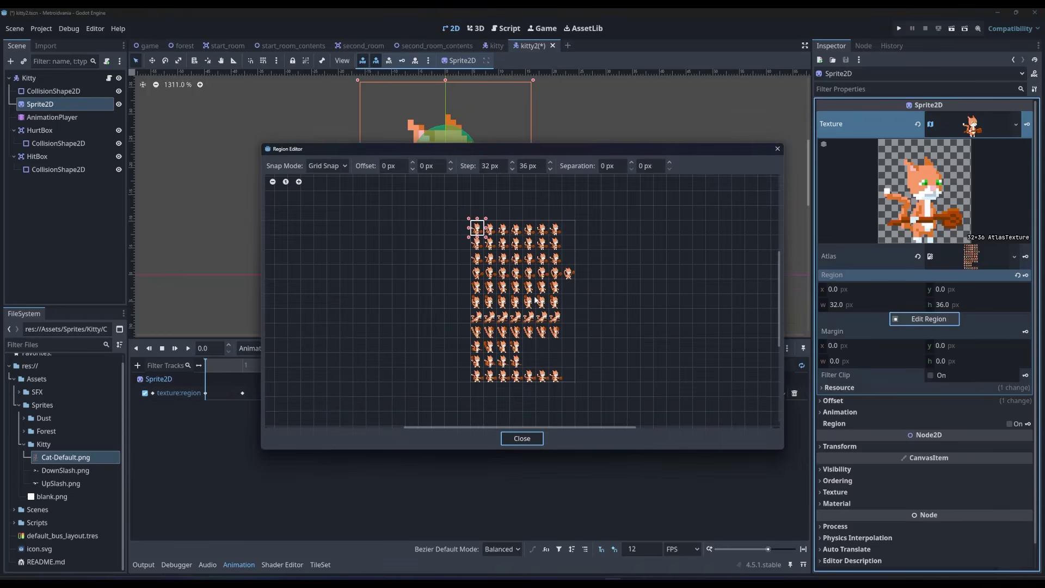
{"action": "left_click", "coordinate": [478, 316]}
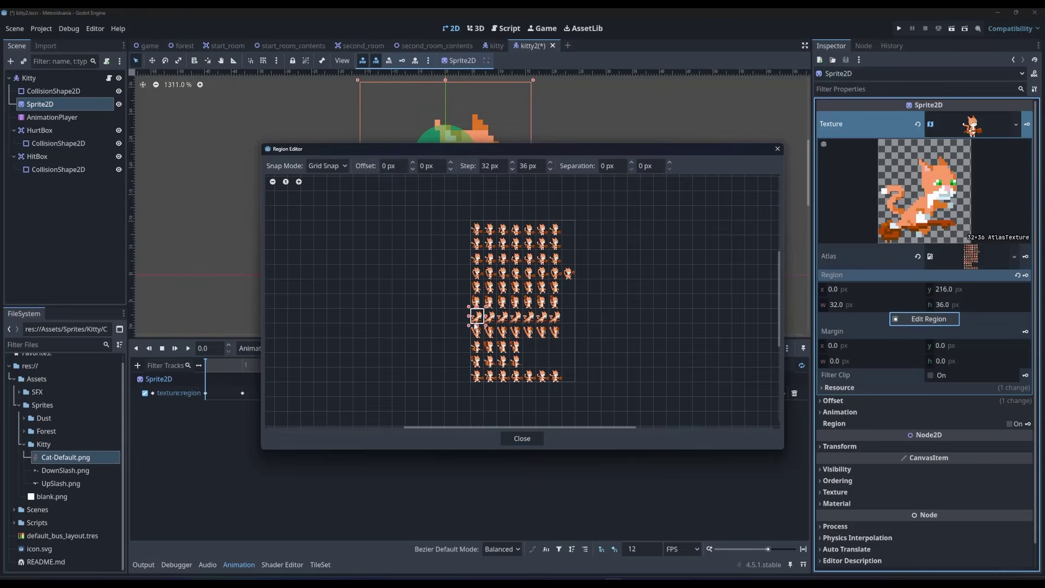
{"action": "left_click", "coordinate": [523, 438]}
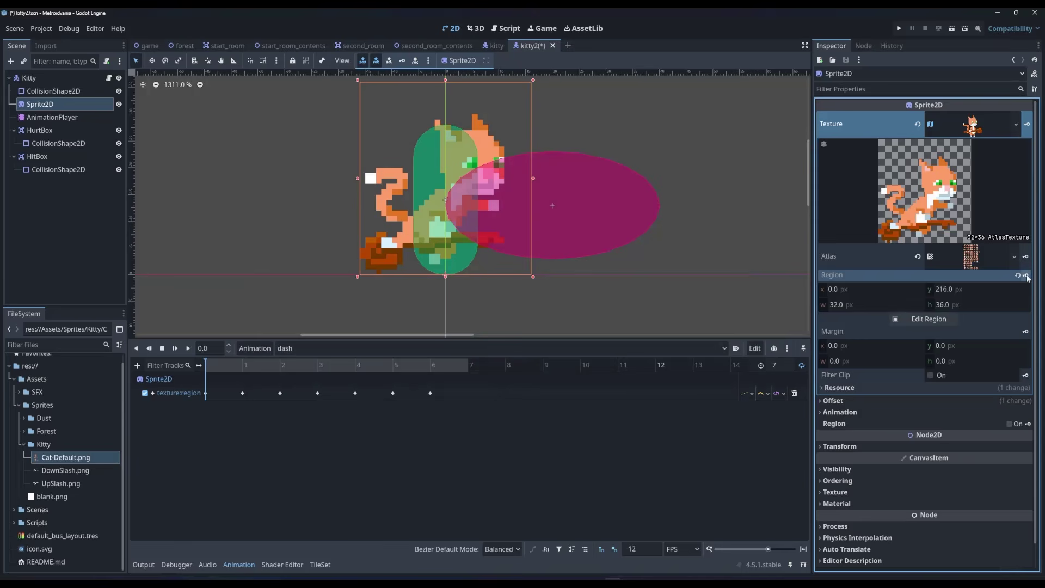
Step: Delete dash's region keys after frame 0 and set the animation's length to 6 frames
{"action": "left_click_drag", "start_coordinate": [464, 416], "coordinate": [250, 384]}
{"action": "key", "text": "Delete"}
{"action": "left_click", "coordinate": [791, 365]}
{"action": "type", "text": "6"}
{"action": "key", "text": "Return"}
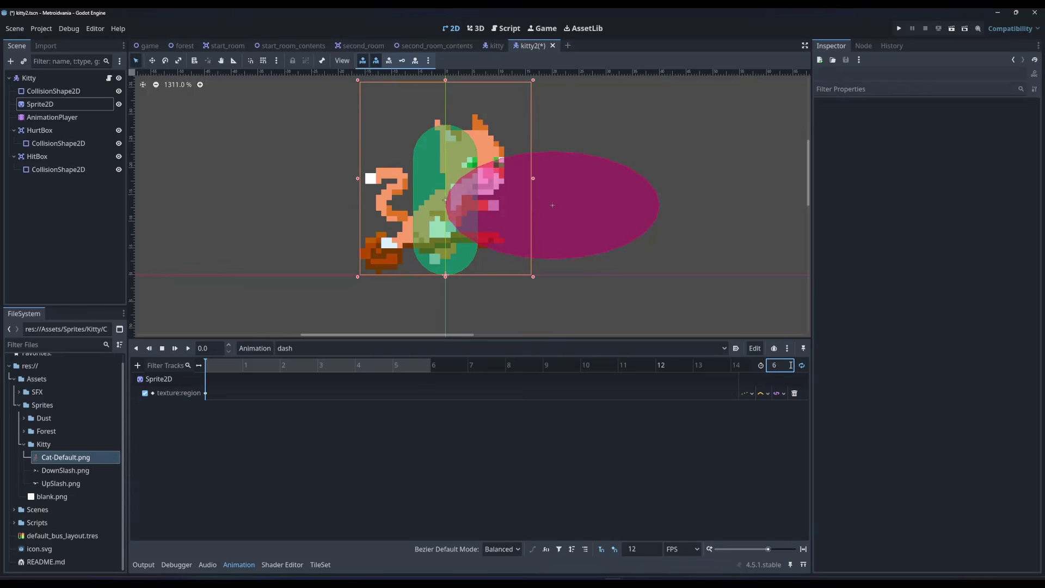
Step: Add a HurtBox monitorable track to dash with keys at frames 0 and 6, turning the value off at frame 0
{"action": "left_click", "coordinate": [47, 131]}
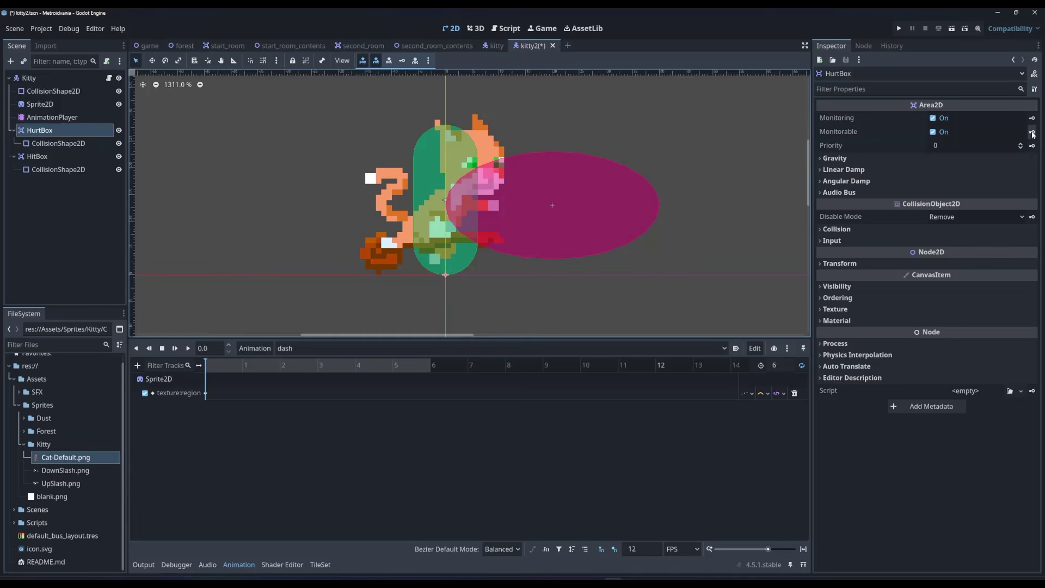
{"action": "left_click", "coordinate": [1032, 132]}
{"action": "left_click", "coordinate": [483, 329]}
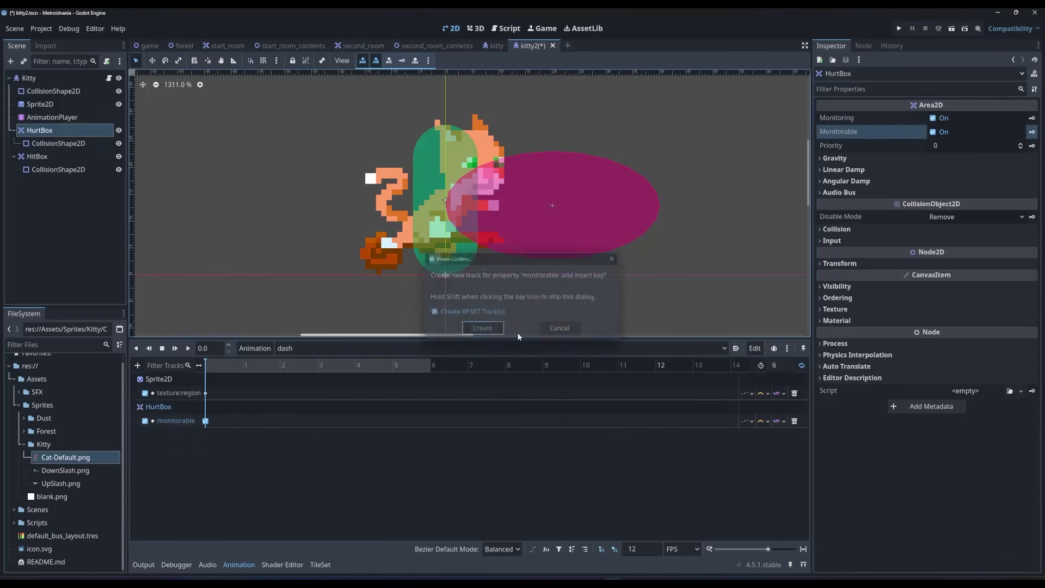
{"action": "left_click", "coordinate": [243, 365]}
{"action": "left_click", "coordinate": [430, 365]}
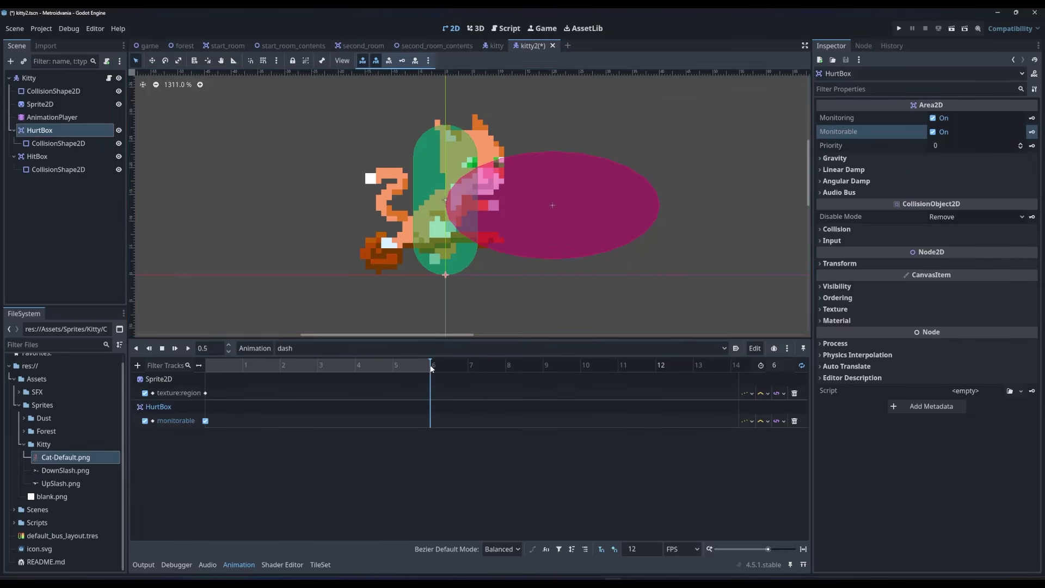
{"action": "left_click", "coordinate": [1031, 132]}
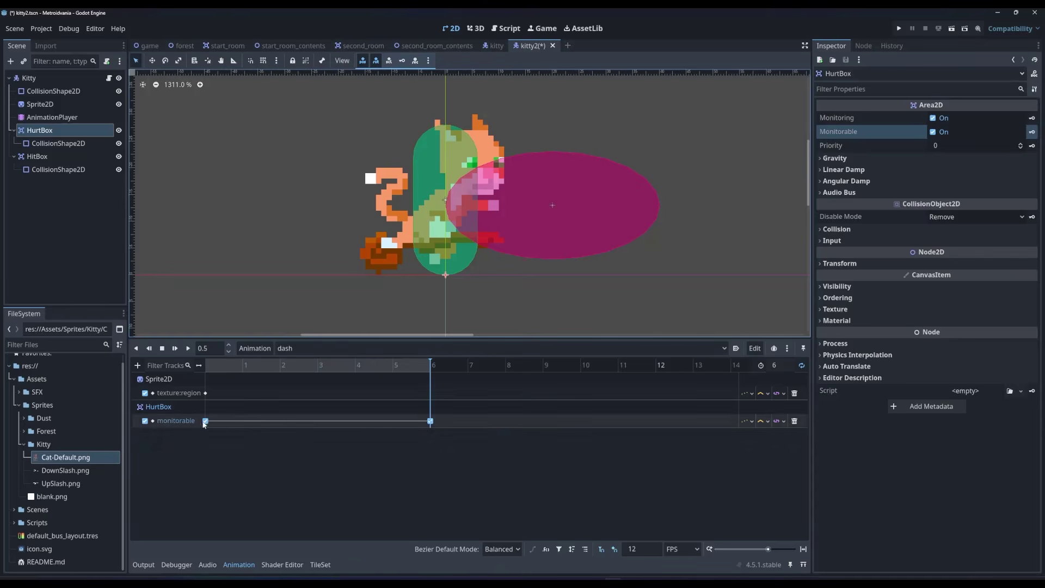
{"action": "left_click", "coordinate": [934, 132]}
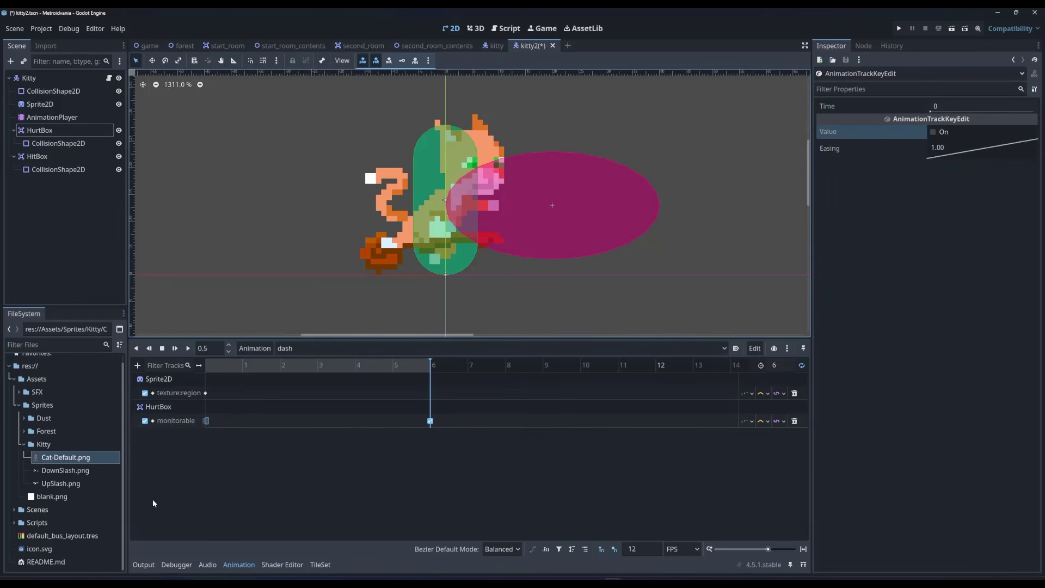
Step: Add a HurtBox visible track to dash with keys at frames 0 and 6, turning the value off at frame 0
{"action": "left_click", "coordinate": [206, 365]}
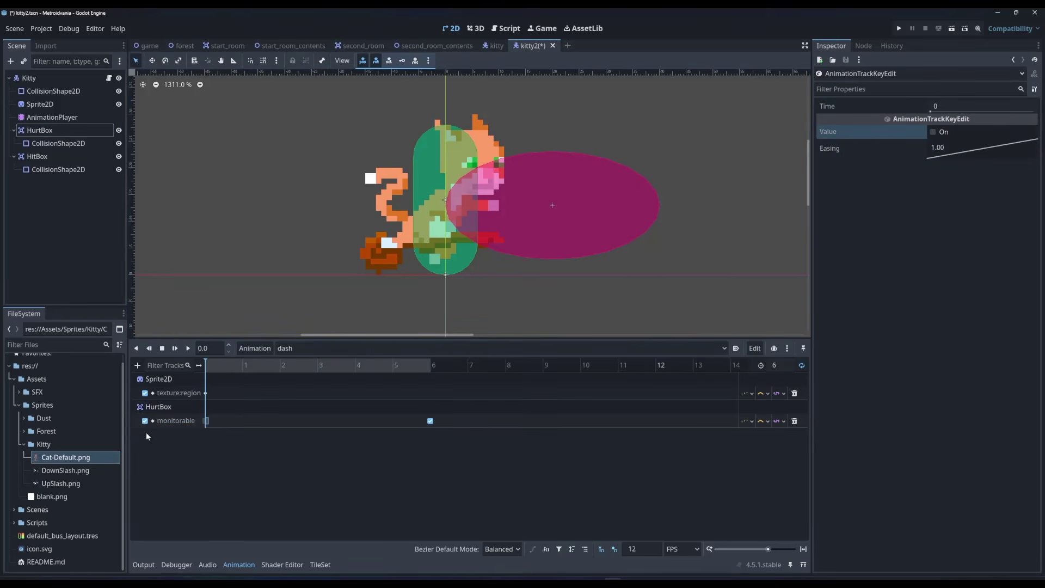
{"action": "left_click", "coordinate": [64, 131]}
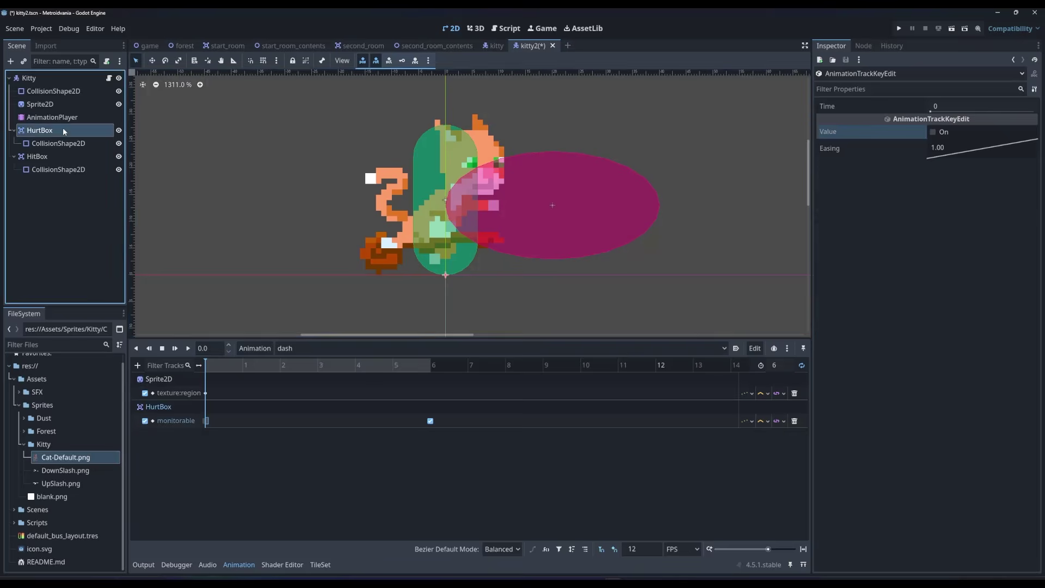
{"action": "left_click", "coordinate": [893, 286]}
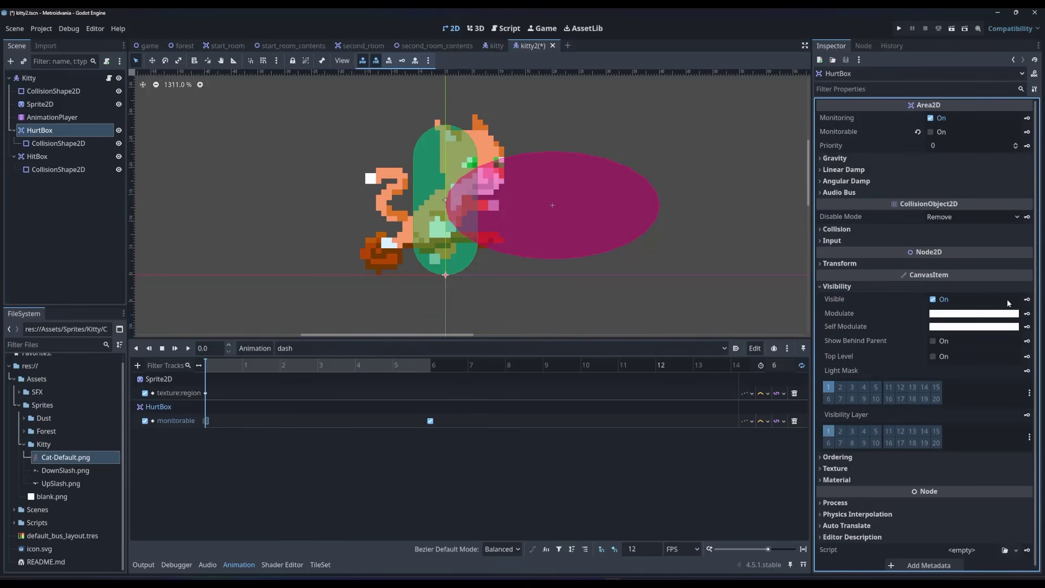
{"action": "left_click", "coordinate": [1026, 300]}
{"action": "left_click", "coordinate": [483, 329]}
{"action": "left_click", "coordinate": [428, 365]}
{"action": "left_click", "coordinate": [1027, 299]}
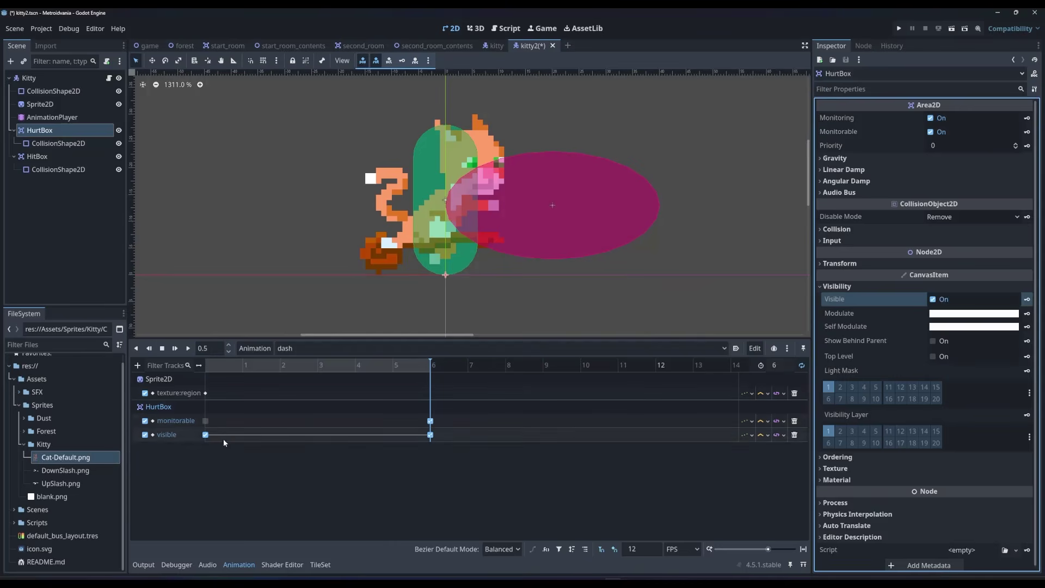
{"action": "left_click", "coordinate": [205, 434]}
{"action": "left_click", "coordinate": [939, 132]}
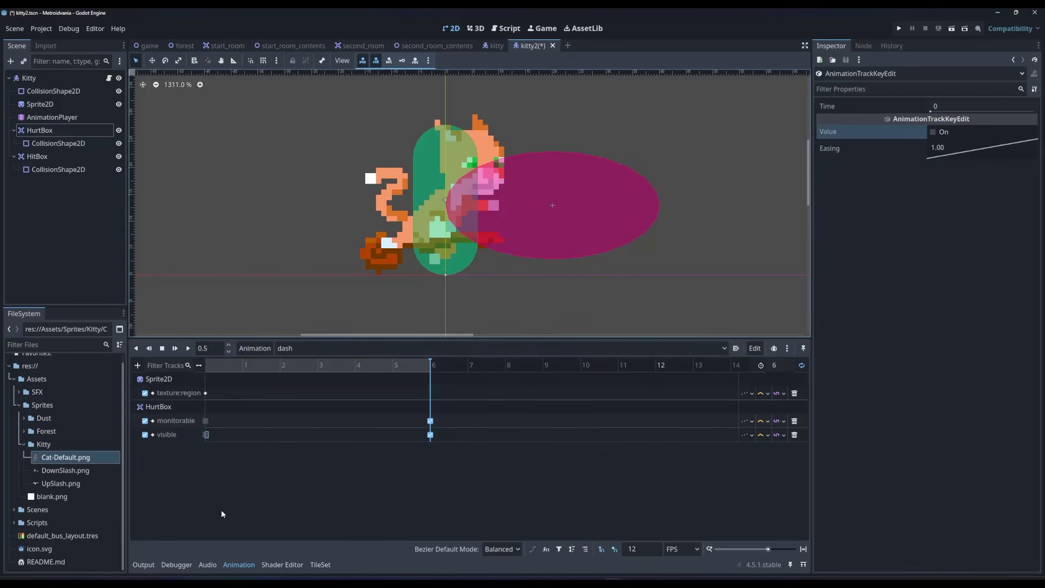
Step: Preview the dash animation, turn off its looping, and return the playhead to the start
{"action": "key", "text": "shift+d"}
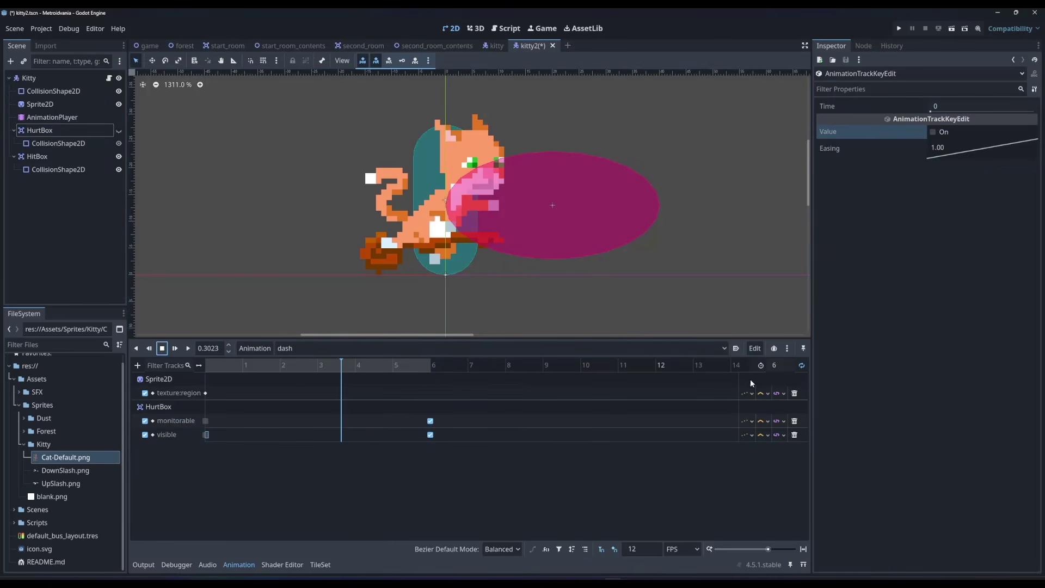
{"action": "left_click", "coordinate": [801, 366]}
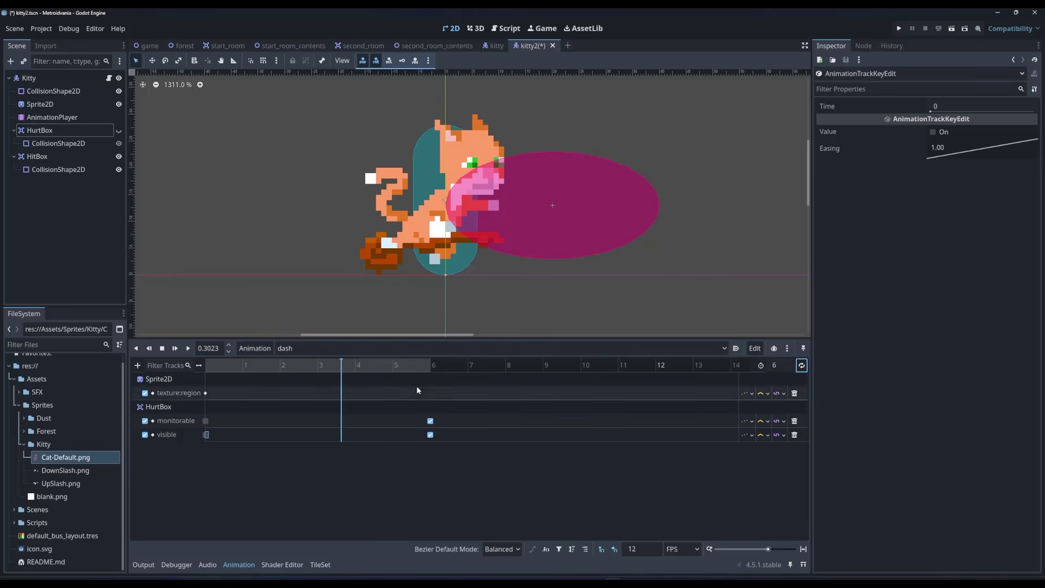
{"action": "left_click", "coordinate": [206, 362]}
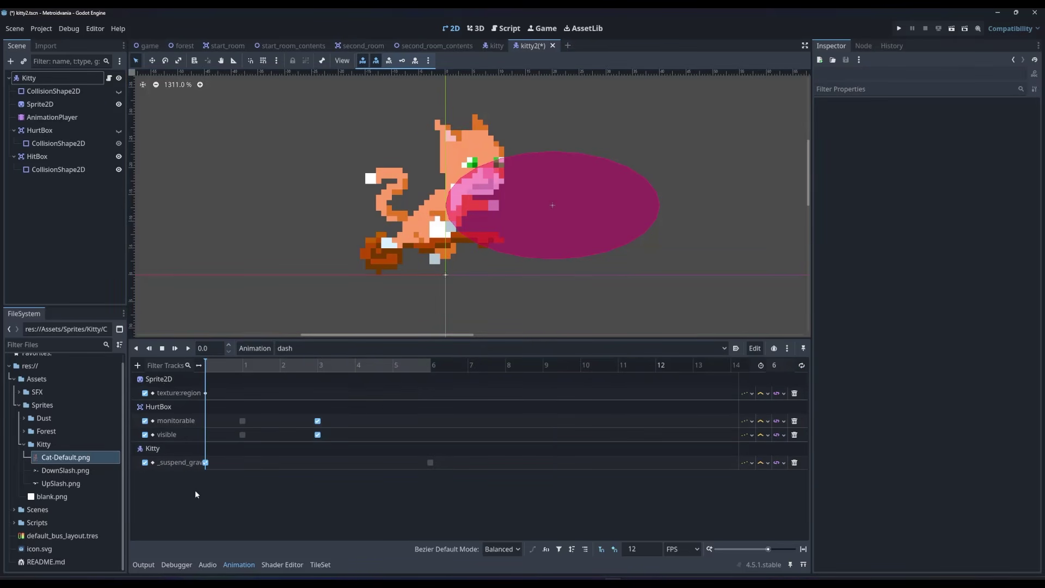
Step: Play the dash animation several times to check the timing of HurtBox's visibility
{"action": "left_click", "coordinate": [188, 349]}
{"action": "left_click", "coordinate": [189, 349]}
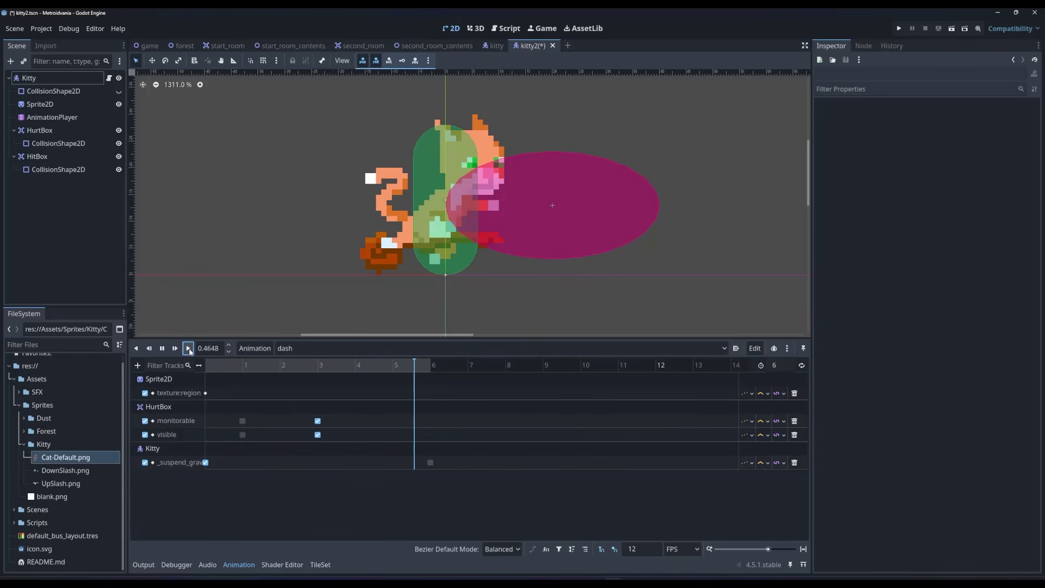
{"action": "left_click", "coordinate": [188, 349]}
{"action": "left_click", "coordinate": [217, 365]}
Step: Switch to the kitty scene, then play and scrub the attack_1 animation to examine its HitBox timing
{"action": "key", "text": "ctrl+shift+Tab"}
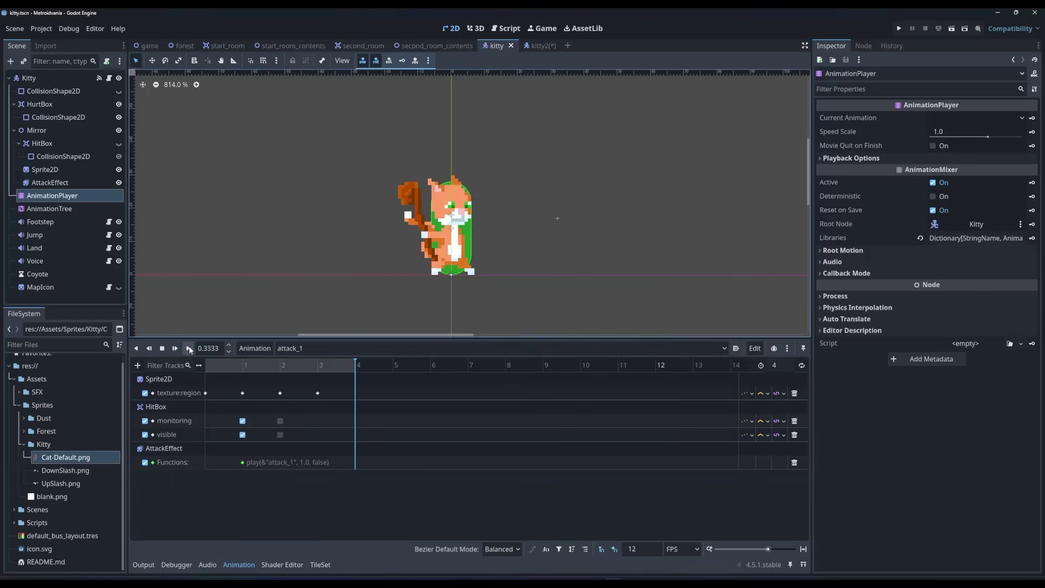
{"action": "left_click", "coordinate": [188, 349]}
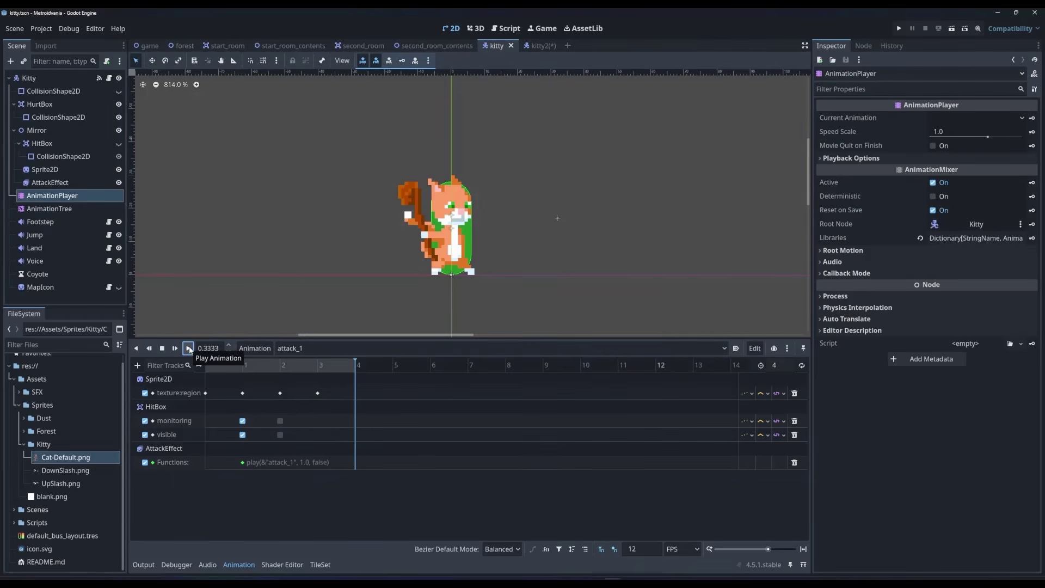
{"action": "left_click", "coordinate": [188, 349]}
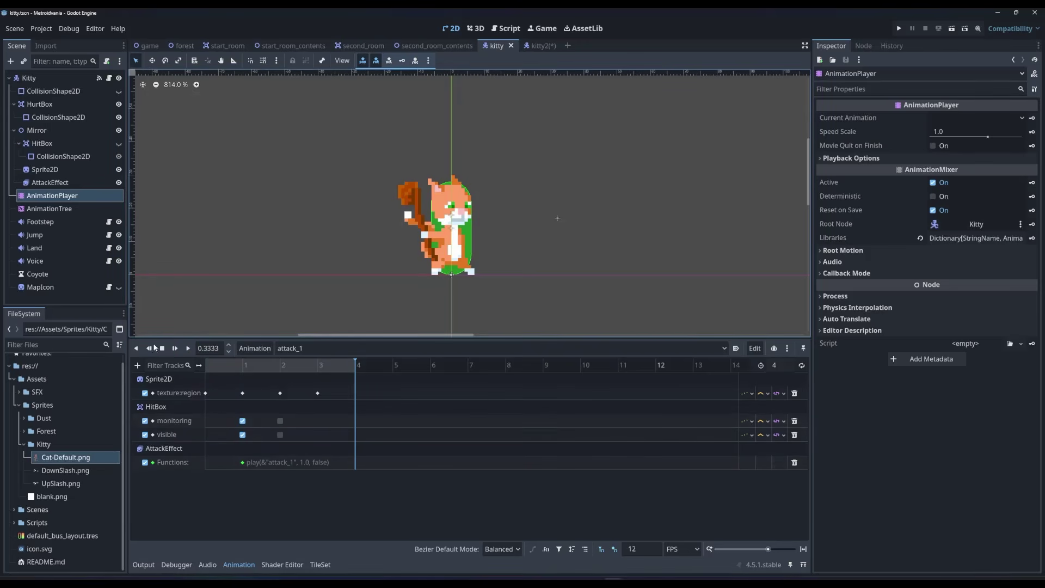
{"action": "left_click", "coordinate": [208, 364]}
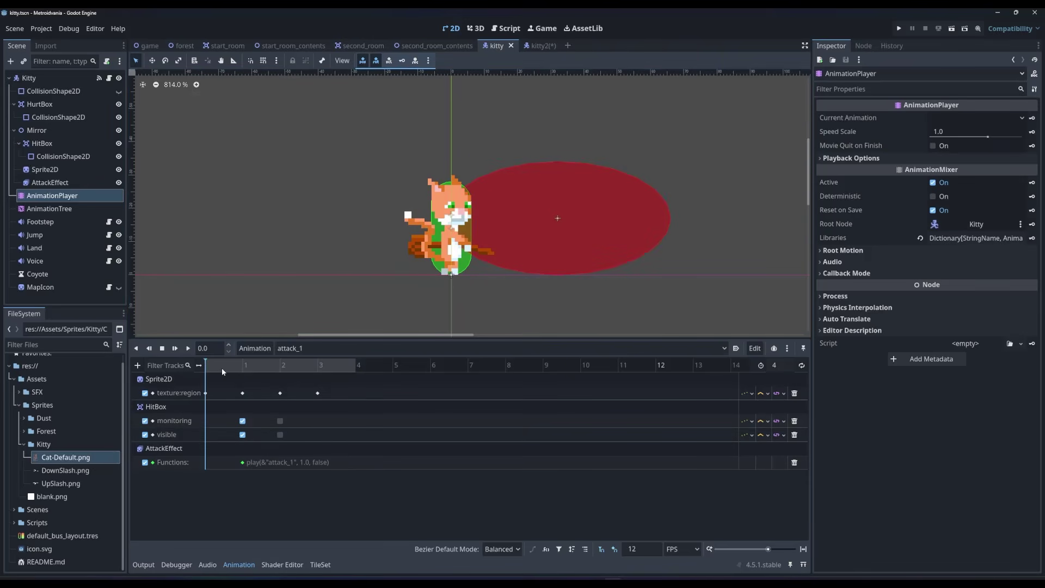
{"action": "left_click_drag", "start_coordinate": [213, 367], "coordinate": [347, 368]}
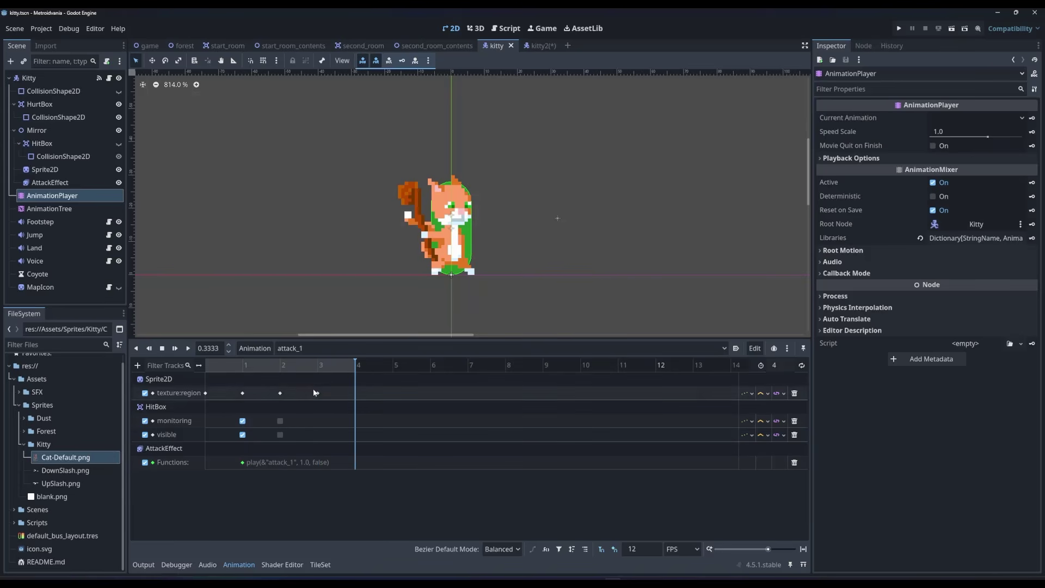
Step: Scrub attack_1 between frames 1 and 2, and preview the AttackEffect node's attack_1 sprite frames
{"action": "left_click", "coordinate": [244, 366]}
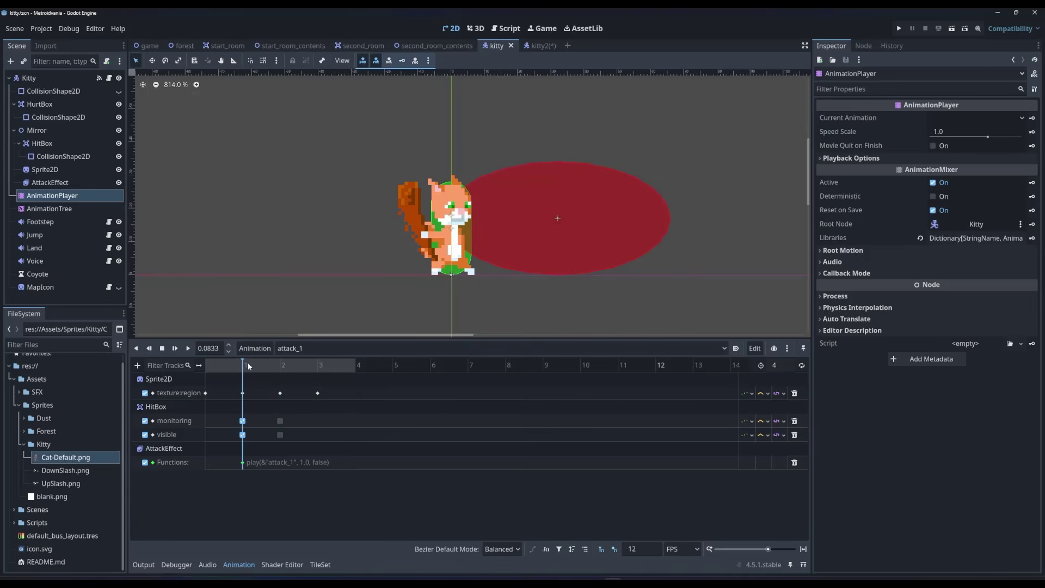
{"action": "left_click", "coordinate": [274, 367]}
{"action": "left_click", "coordinate": [254, 364]}
{"action": "left_click", "coordinate": [269, 367]}
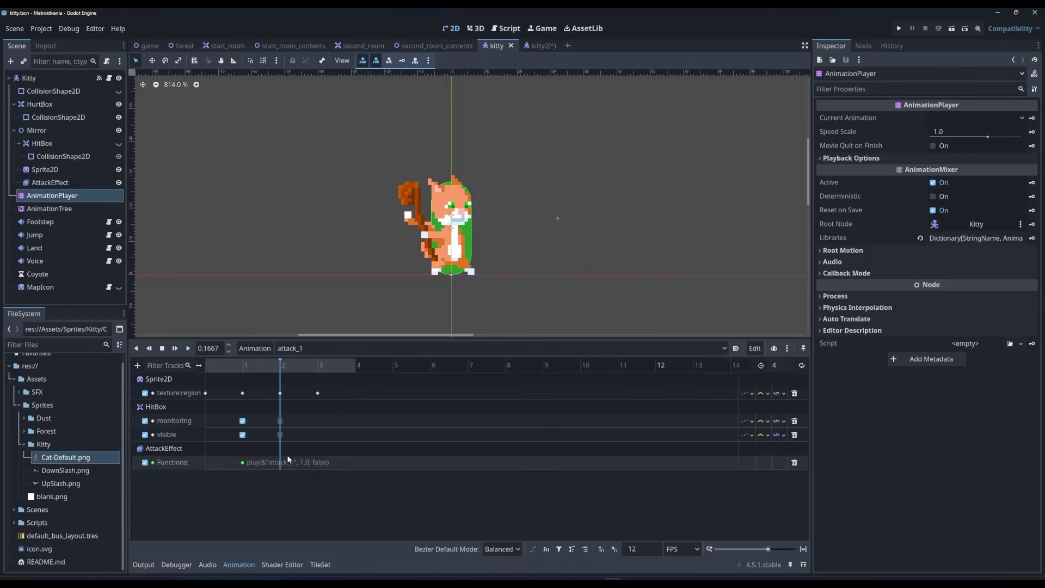
{"action": "left_click", "coordinate": [73, 184]}
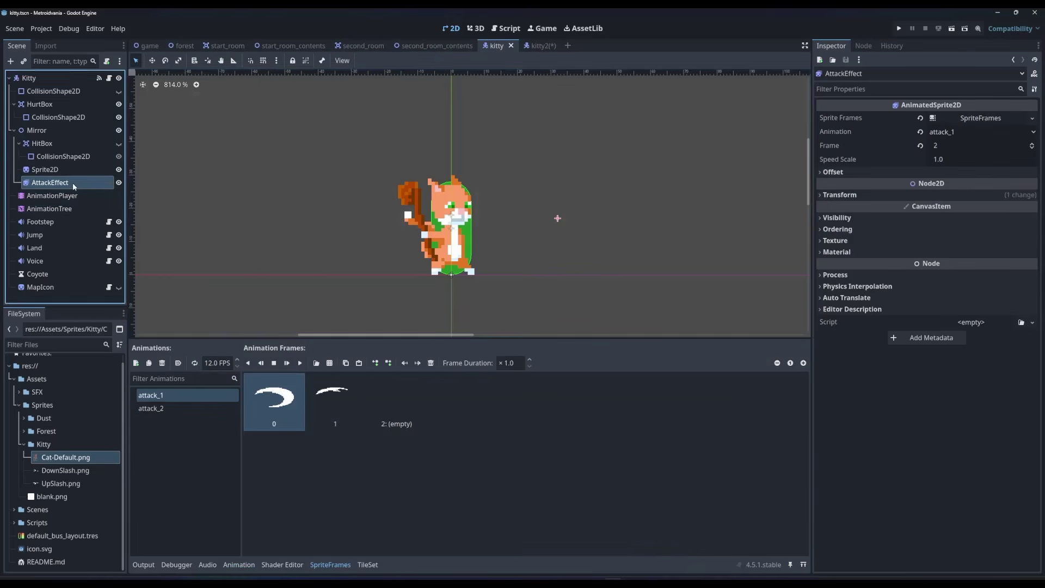
{"action": "left_click", "coordinate": [300, 363]}
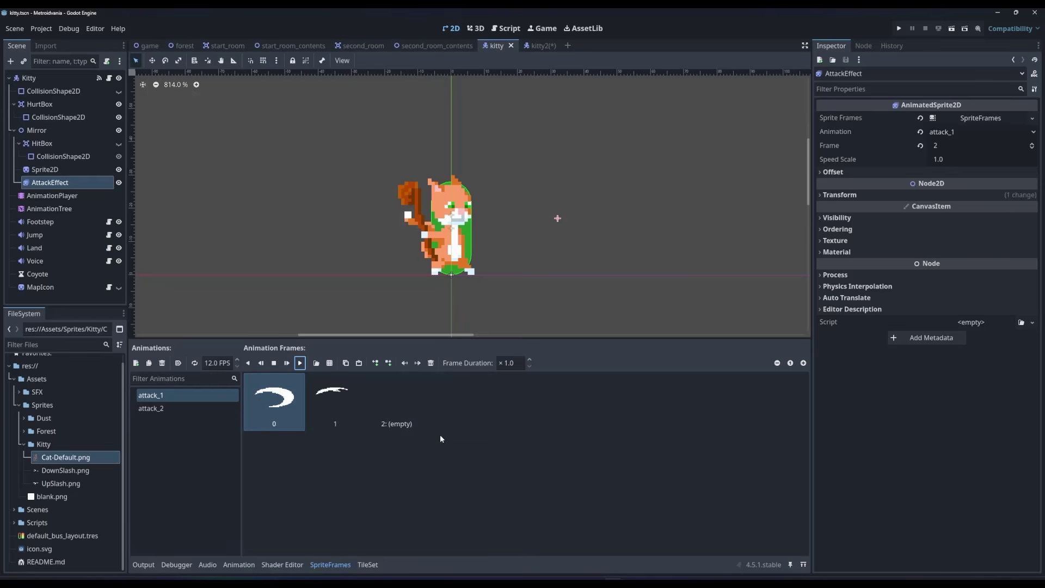
Step: Play and scrub the AnimationPlayer's walk animation to examine the timing of its _on_stepped() calls
{"action": "left_click", "coordinate": [45, 197]}
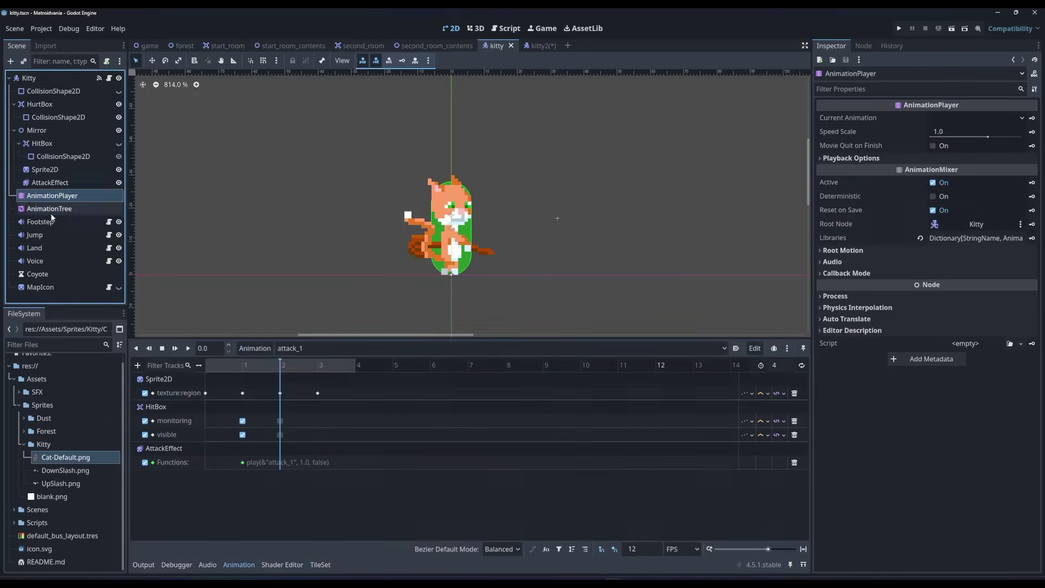
{"action": "left_click", "coordinate": [311, 347]}
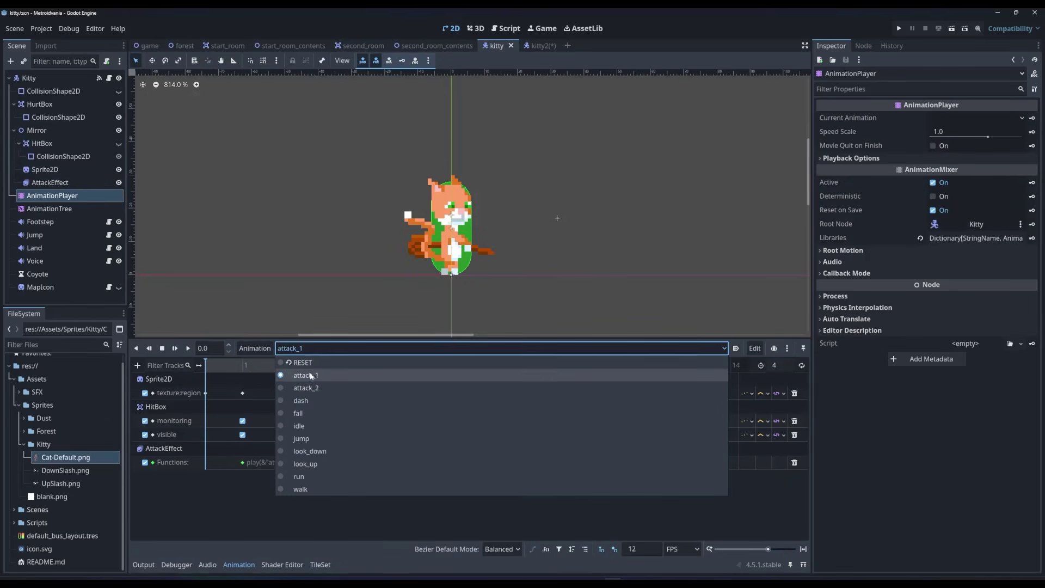
{"action": "left_click", "coordinate": [309, 489]}
{"action": "left_click", "coordinate": [188, 349]}
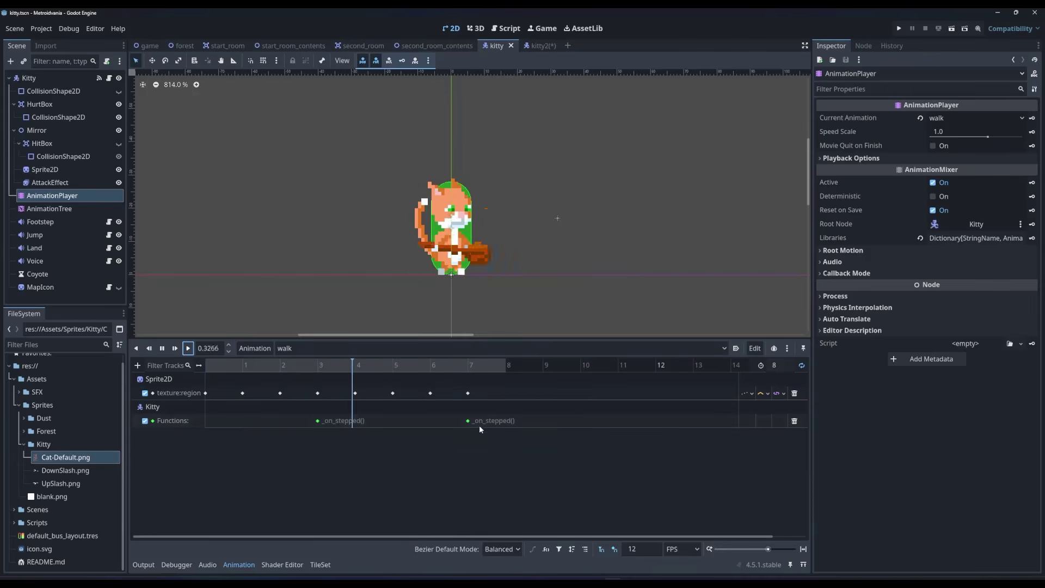
{"action": "left_click_drag", "start_coordinate": [290, 364], "coordinate": [457, 370]}
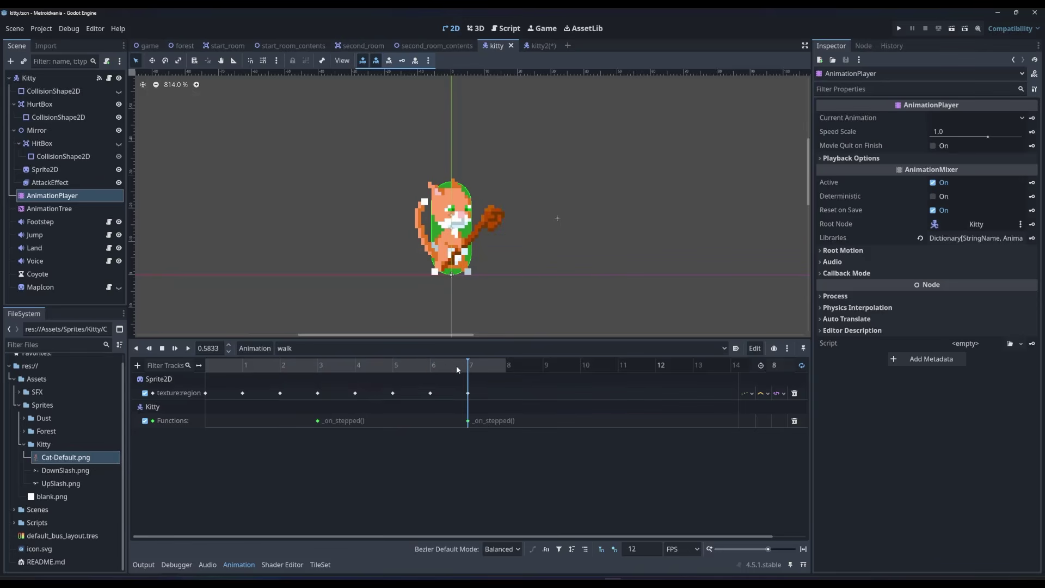
{"action": "left_click", "coordinate": [188, 349]}
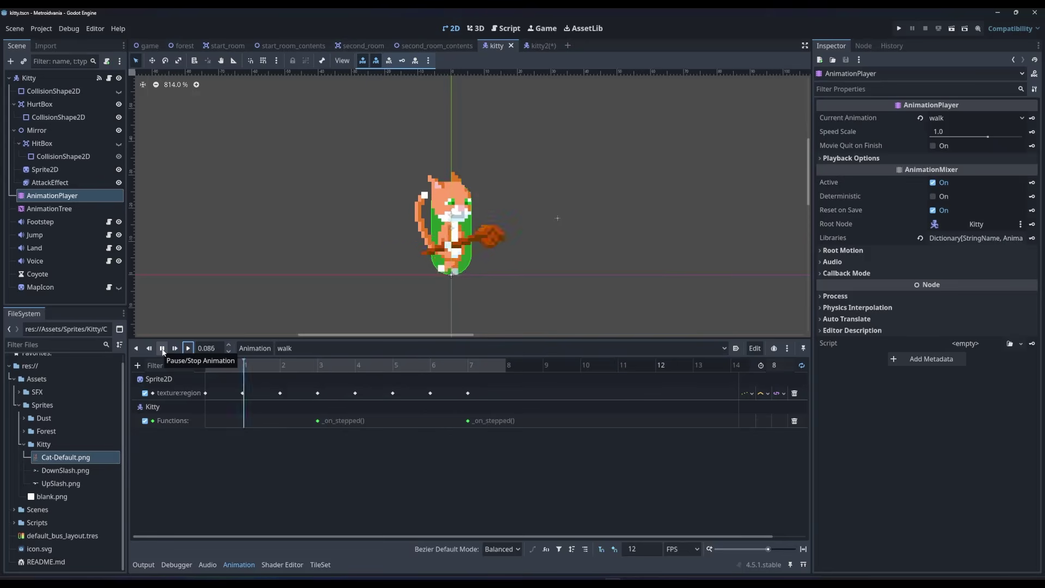
{"action": "left_click", "coordinate": [163, 350]}
Step: Switch to the run animation and play it to examine its footstep calls
{"action": "left_click", "coordinate": [308, 351]}
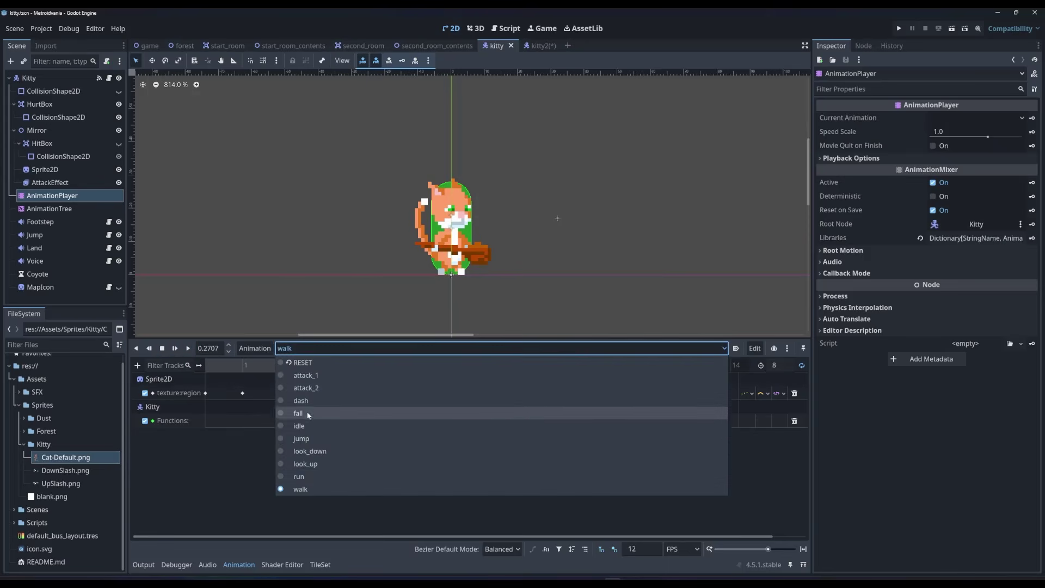
{"action": "left_click", "coordinate": [320, 480]}
{"action": "left_click", "coordinate": [187, 349]}
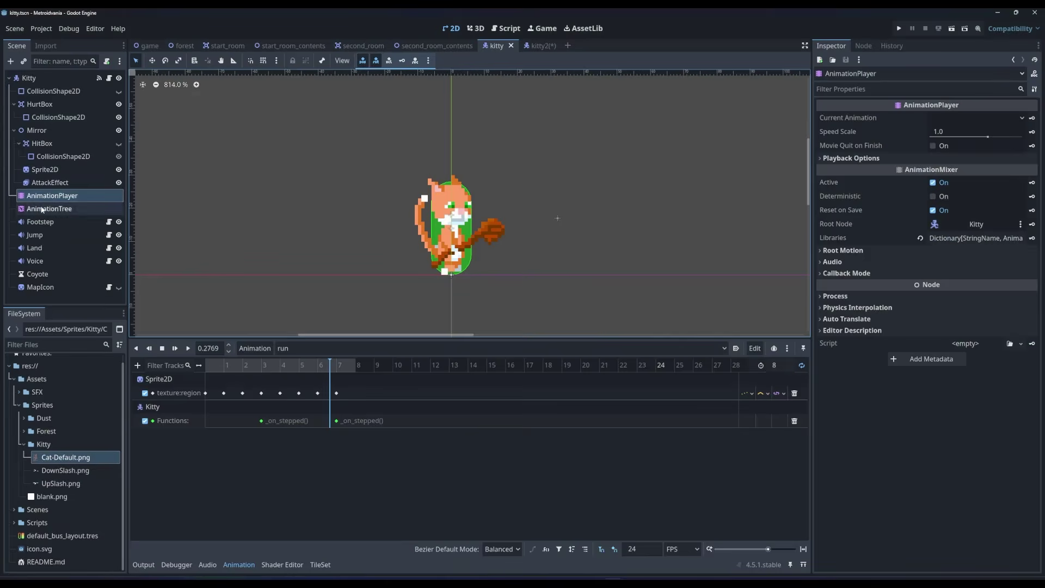
Step: Review the AnimationTree's Tree Root settings and types, and assign AnimationPlayer as its Anim Player
{"action": "left_click", "coordinate": [41, 209]}
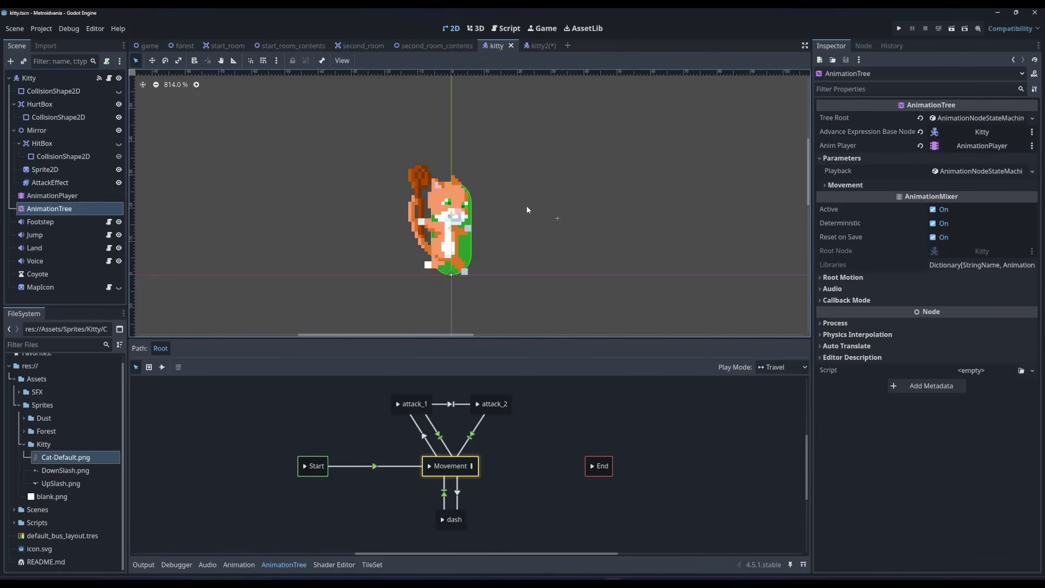
{"action": "left_click", "coordinate": [1005, 119]}
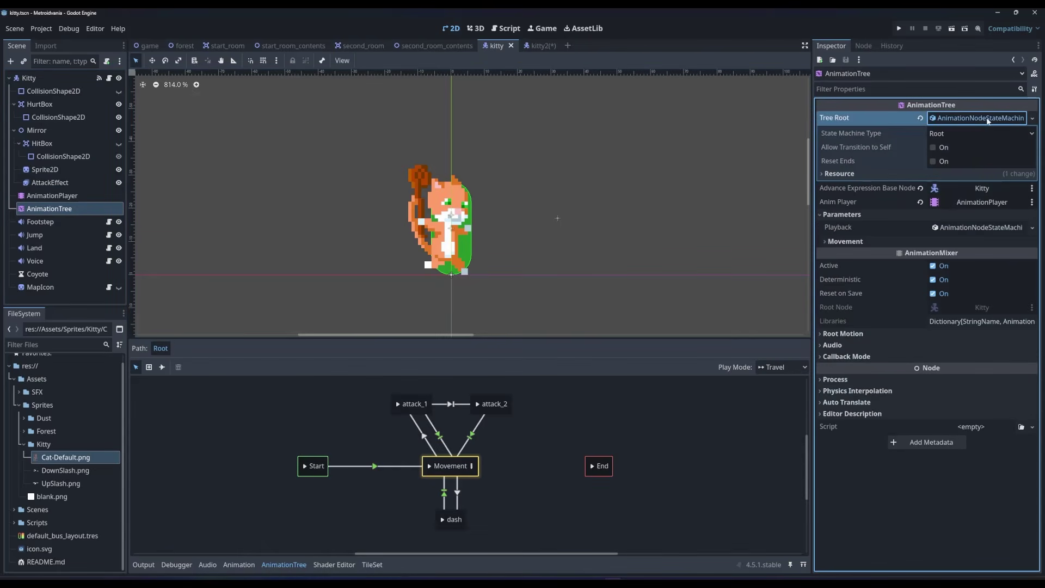
{"action": "left_click", "coordinate": [1032, 118]}
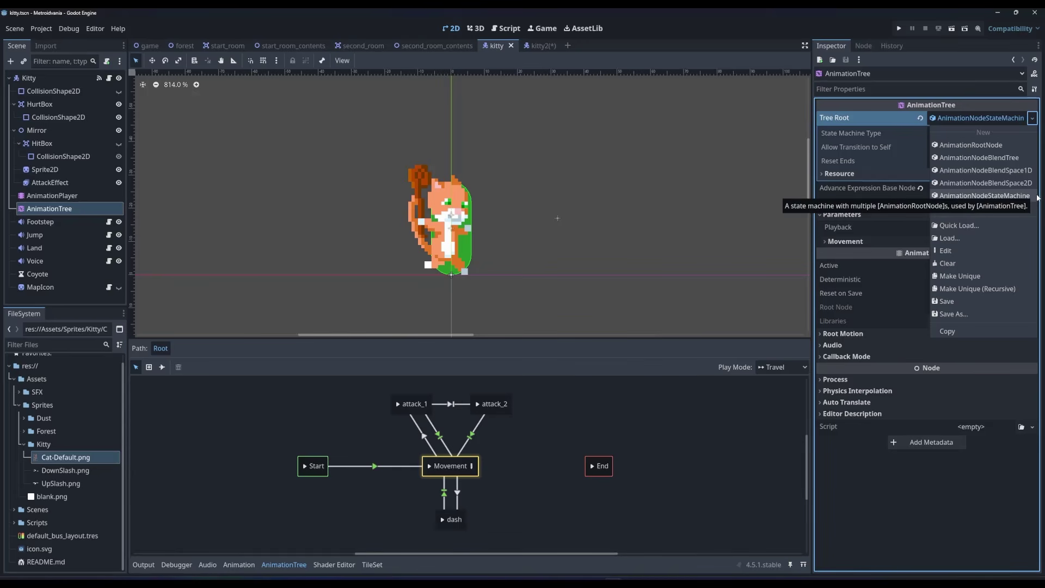
{"action": "left_click", "coordinate": [1041, 124]}
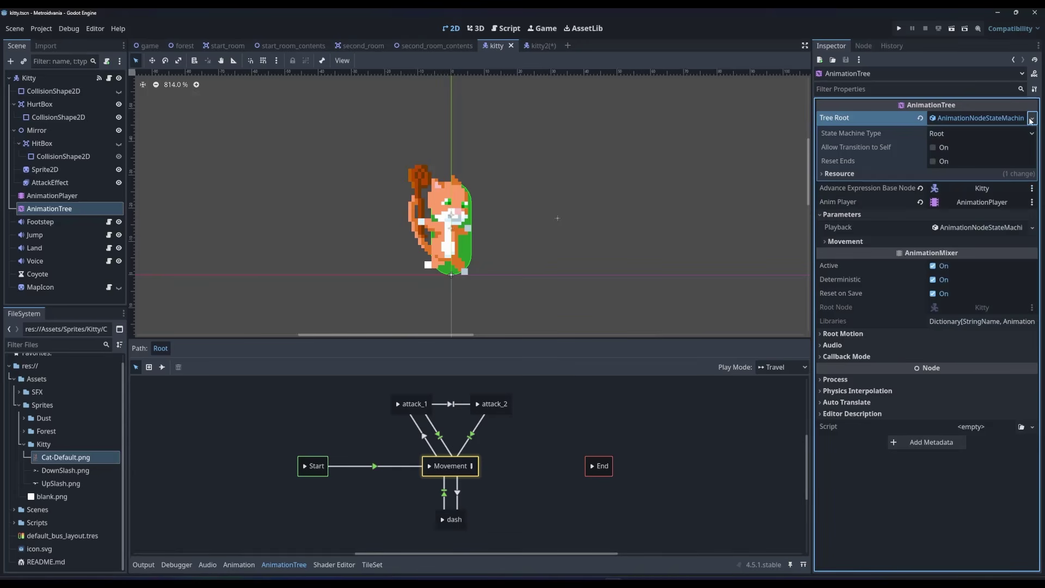
{"action": "left_click", "coordinate": [988, 119]}
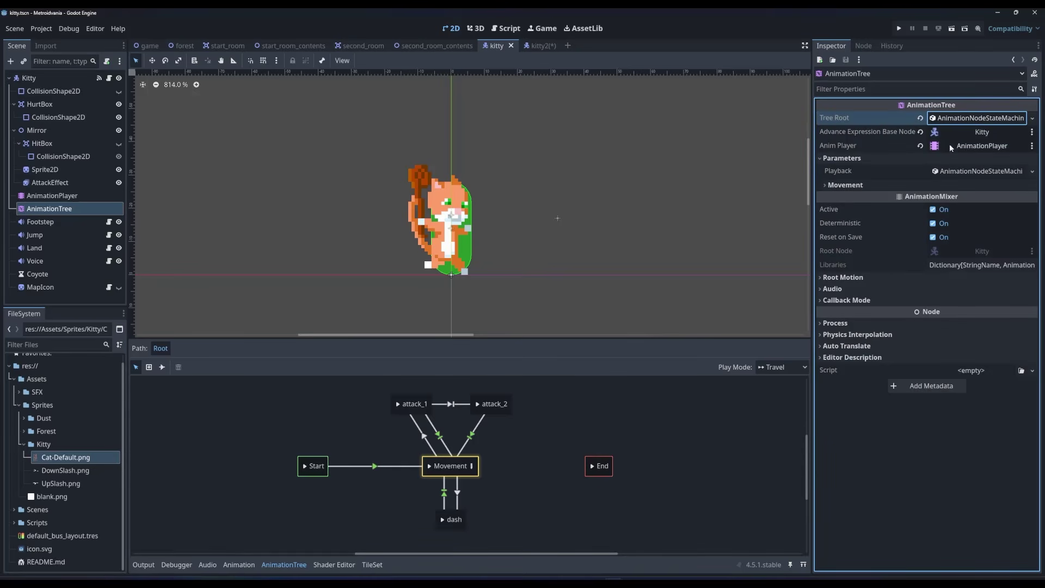
{"action": "left_click", "coordinate": [968, 147]}
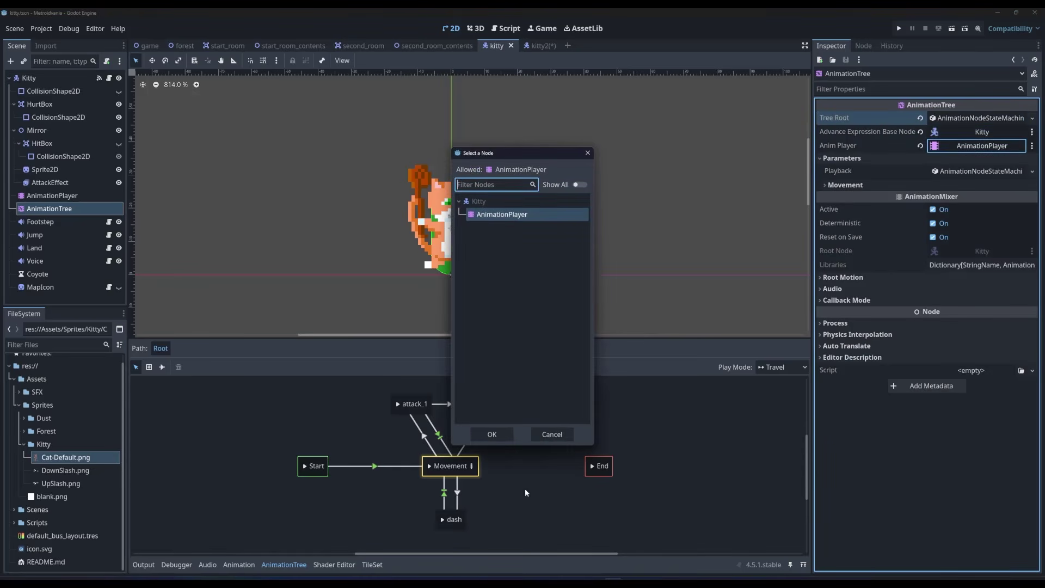
{"action": "left_click", "coordinate": [492, 434]}
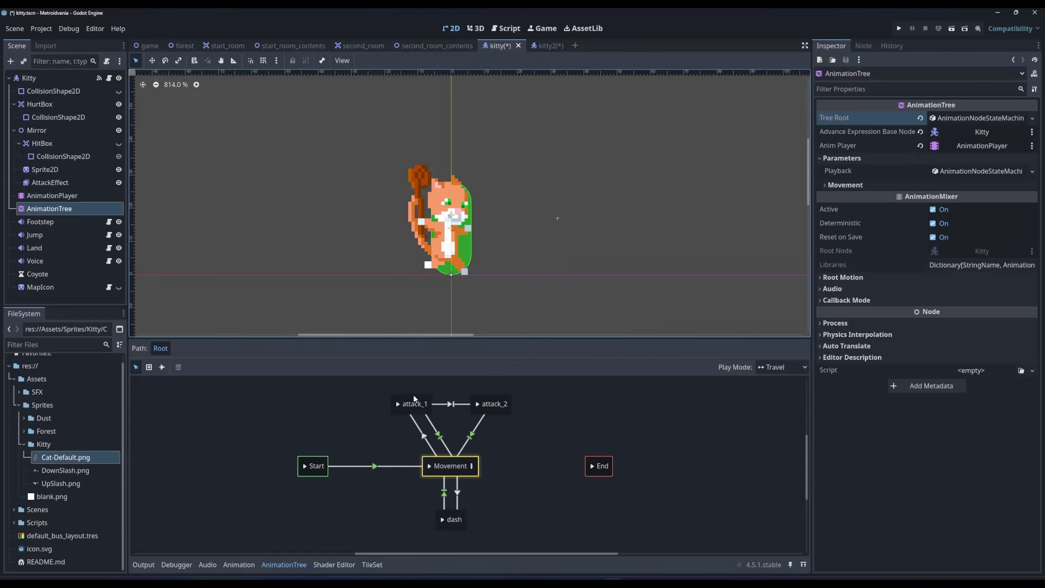
Step: Preview travel to attack_1 and dash, and examine the advance settings of the Movement-to-attack_1 transition
{"action": "left_click", "coordinate": [396, 403]}
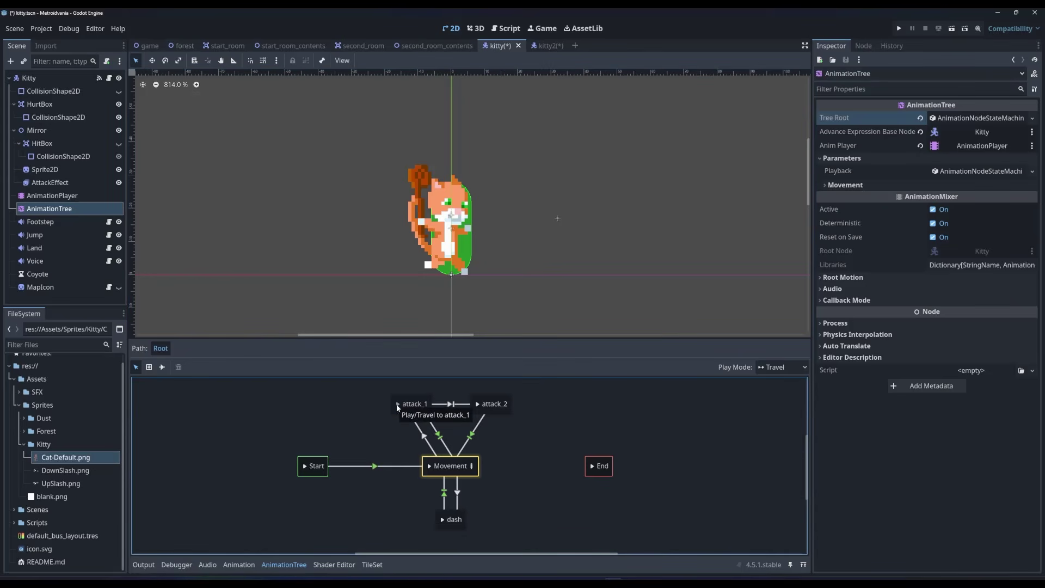
{"action": "left_click", "coordinate": [442, 520]}
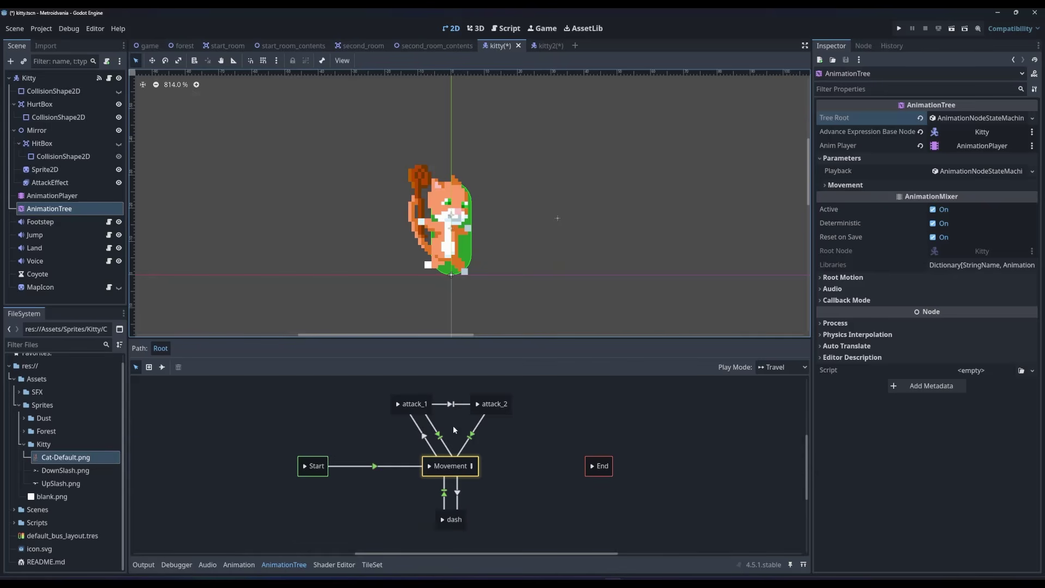
{"action": "left_click", "coordinate": [423, 432]}
{"action": "left_click", "coordinate": [845, 200]}
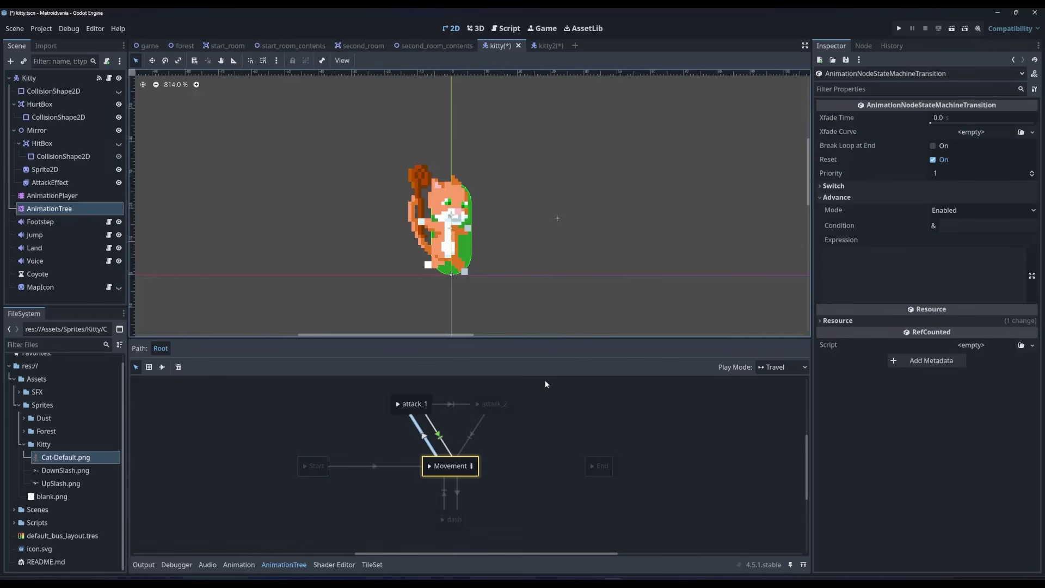
Step: Examine the switch mode of the attack_1-to-Movement transition and preview travel to attack_1, attack_2 and dash
{"action": "left_click", "coordinate": [398, 404]}
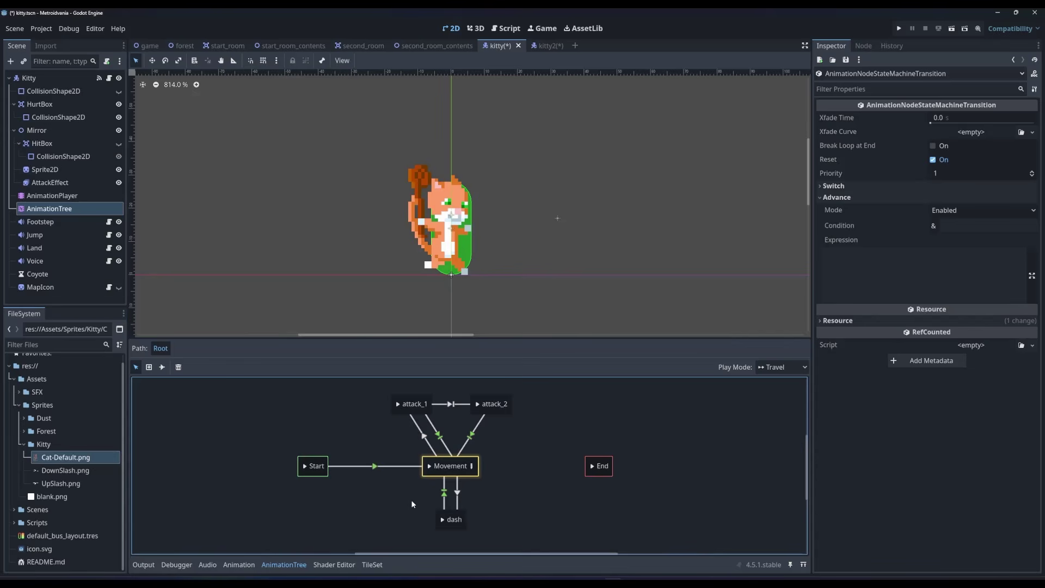
{"action": "left_click", "coordinate": [438, 436]}
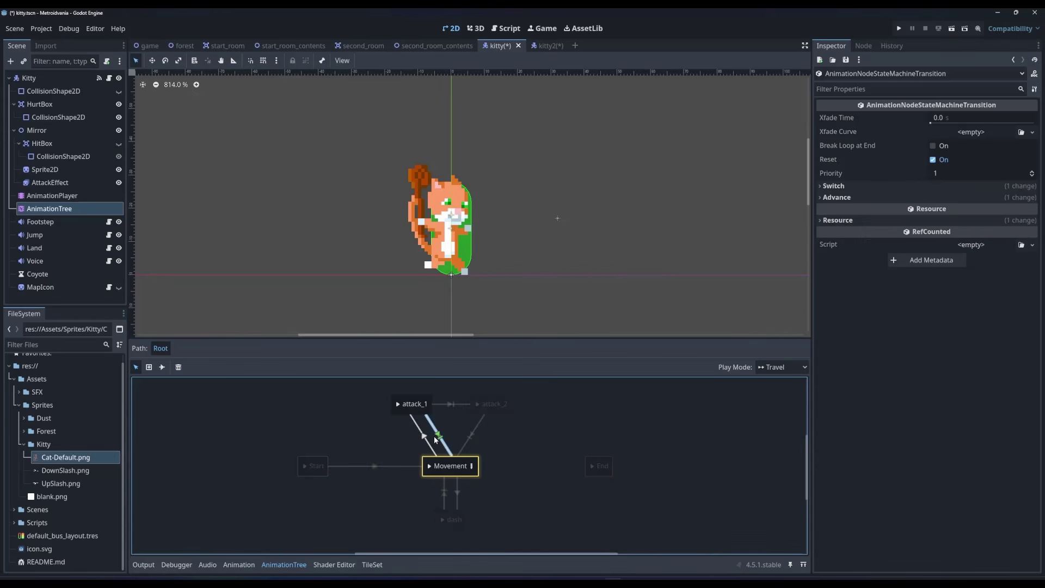
{"action": "left_click", "coordinate": [838, 186]}
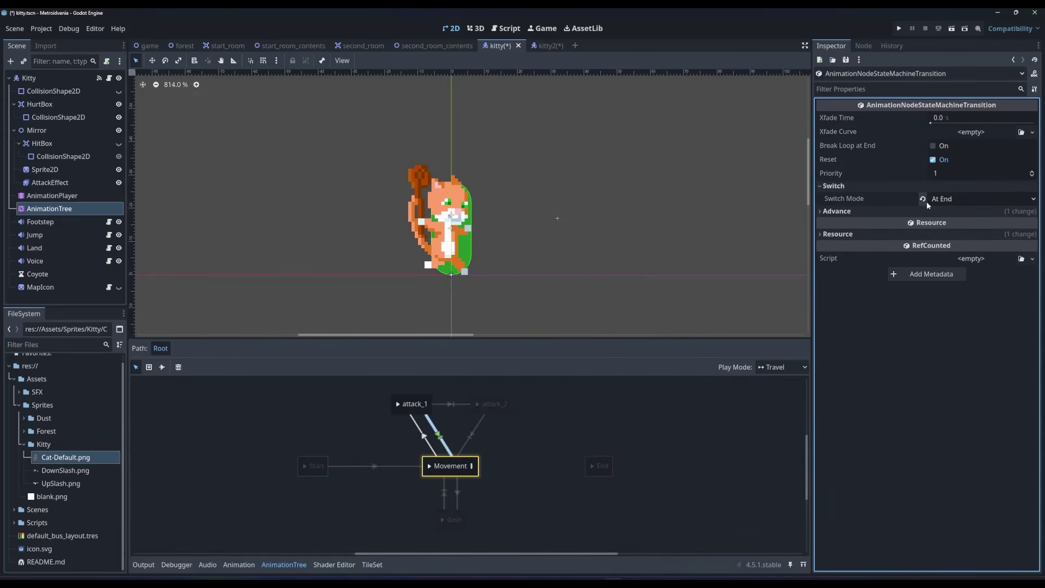
{"action": "left_click", "coordinate": [477, 404]}
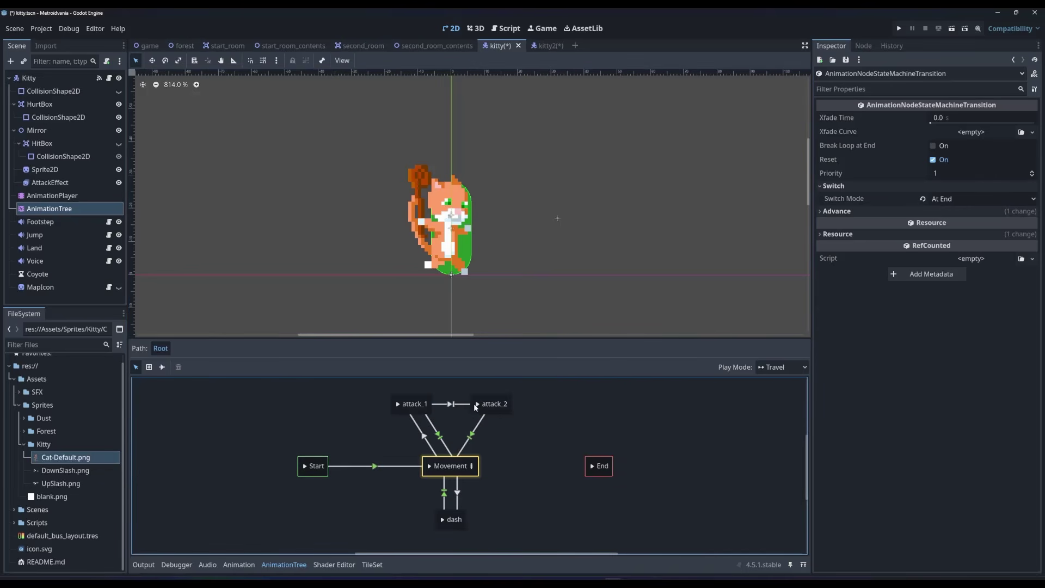
{"action": "left_click", "coordinate": [442, 520]}
Step: Open the nested Movement state machine and inspect its jump and fall states
{"action": "left_click", "coordinate": [471, 465]}
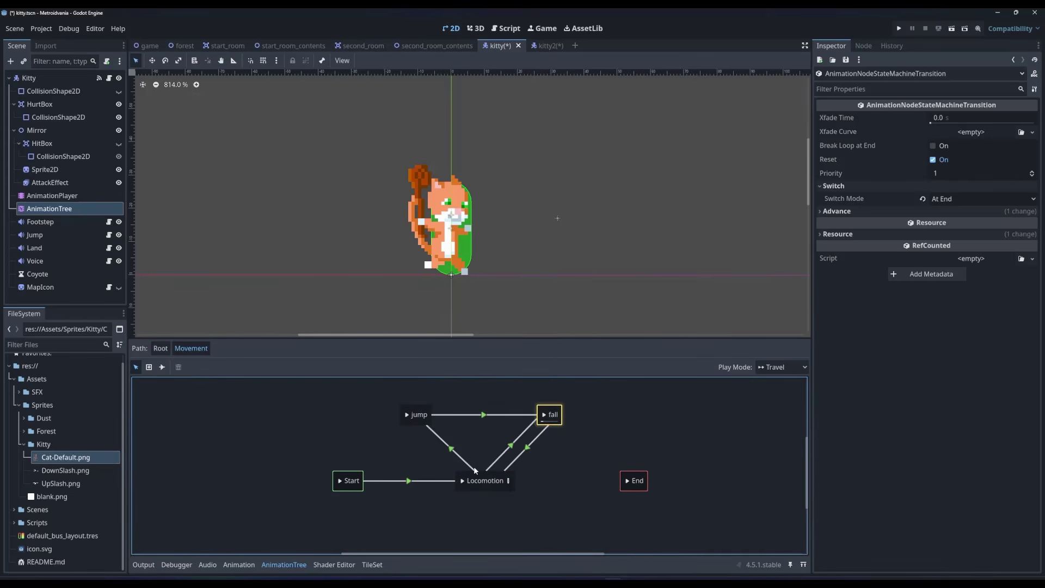
{"action": "left_click", "coordinate": [418, 414]}
{"action": "left_click", "coordinate": [542, 414]}
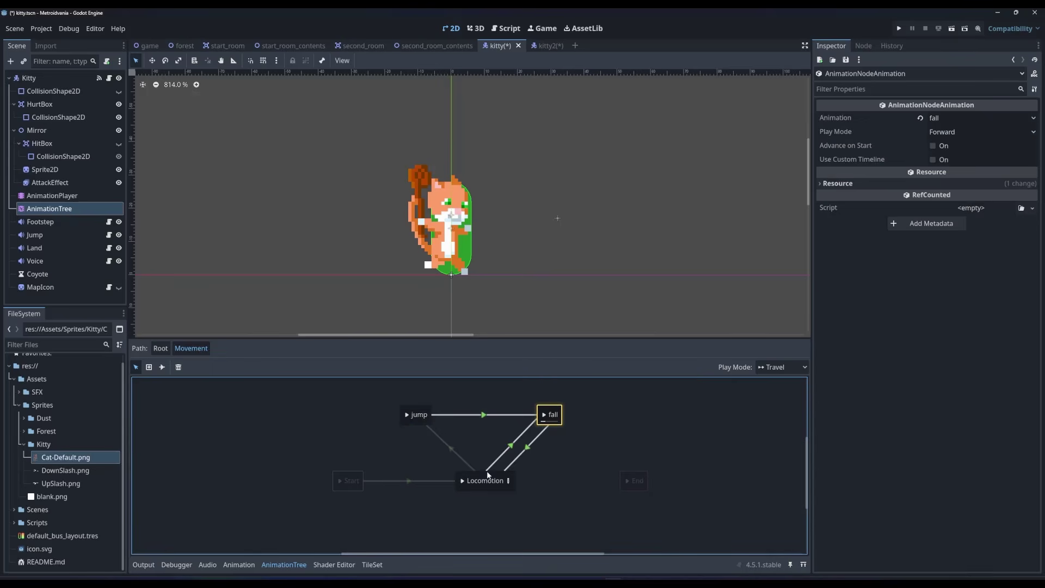
Step: Open the nested Locomotion state machine and inspect its walk, run, look_up and look_down states
{"action": "left_click", "coordinate": [506, 481]}
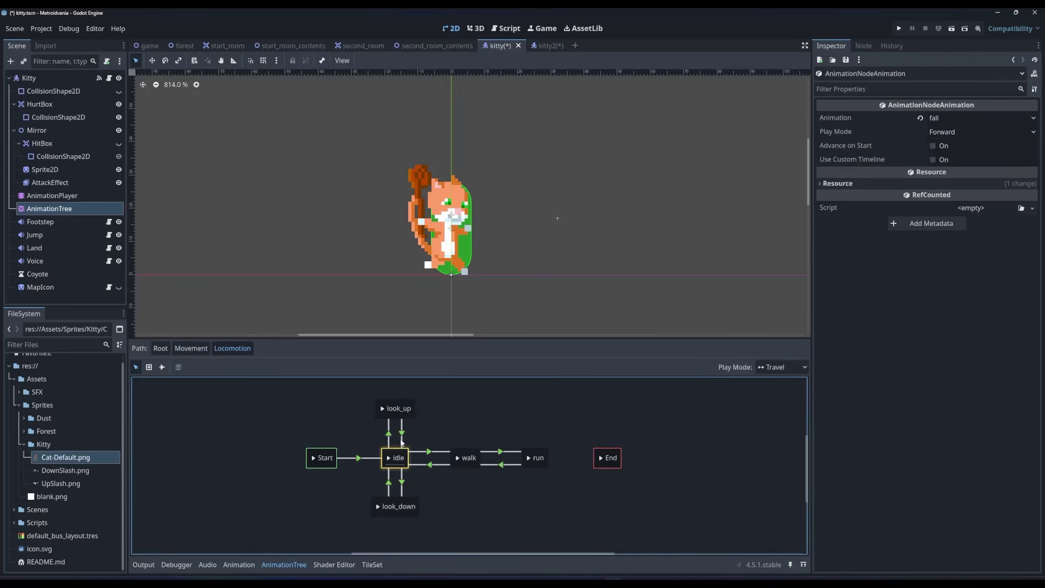
{"action": "left_click", "coordinate": [473, 456]}
{"action": "left_click", "coordinate": [528, 456]}
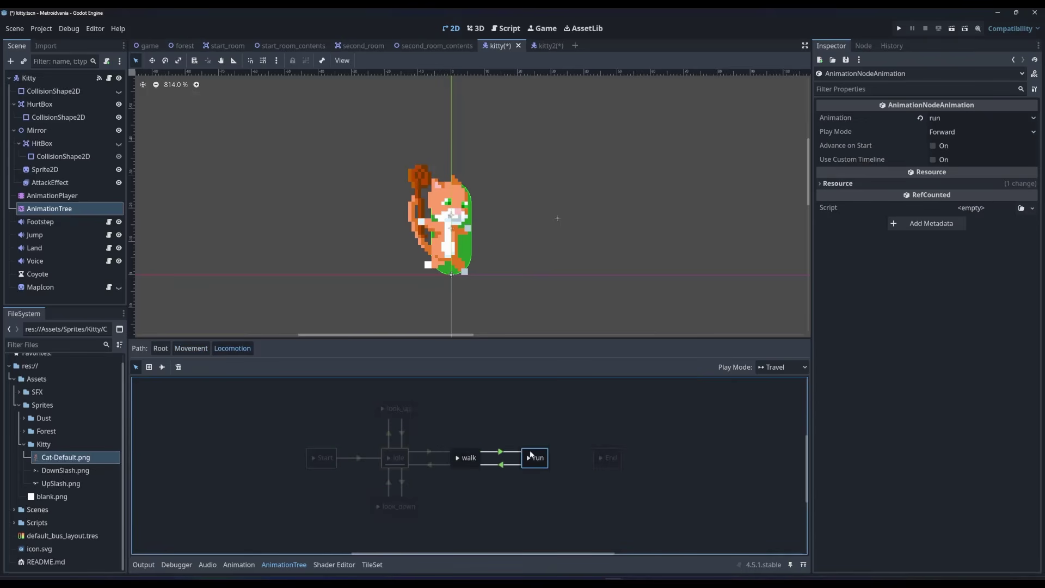
{"action": "left_click", "coordinate": [407, 405]}
{"action": "left_click", "coordinate": [399, 504]}
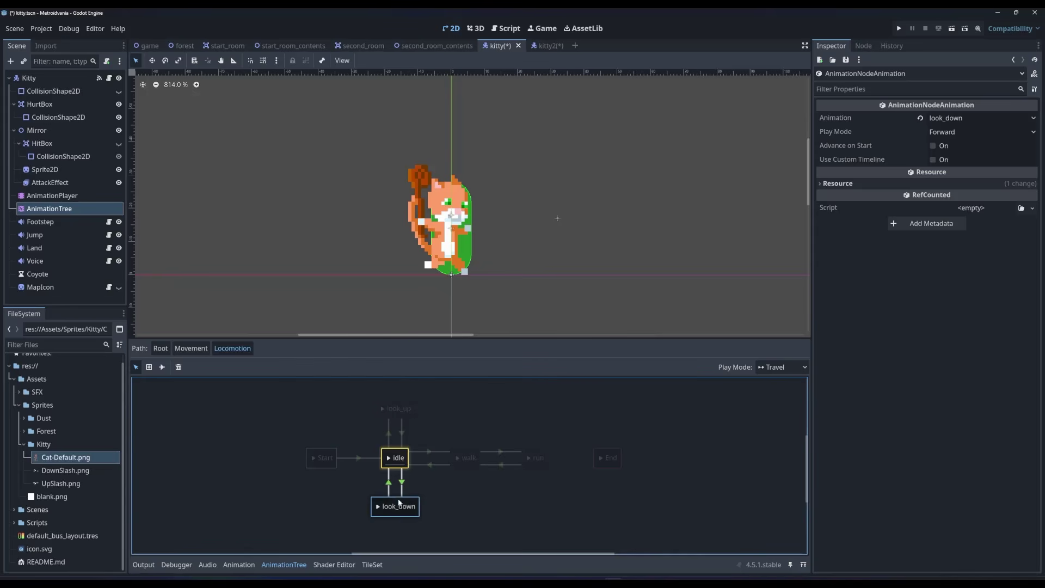
Step: Inspect the idle-to-look_up transition and the advance mode and expression of the idle-to-walk transition
{"action": "left_click", "coordinate": [390, 434]}
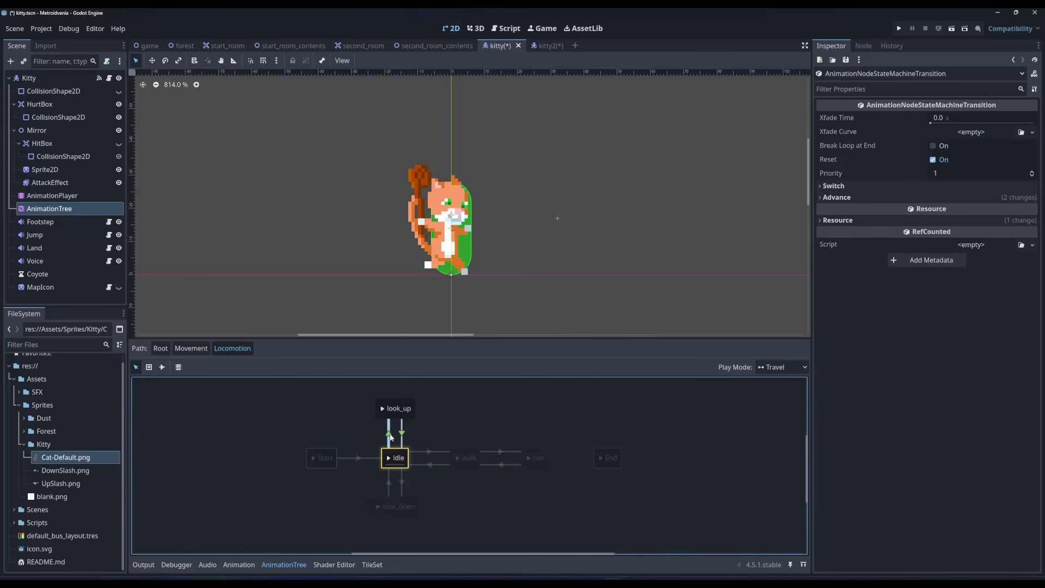
{"action": "left_click", "coordinate": [434, 451]}
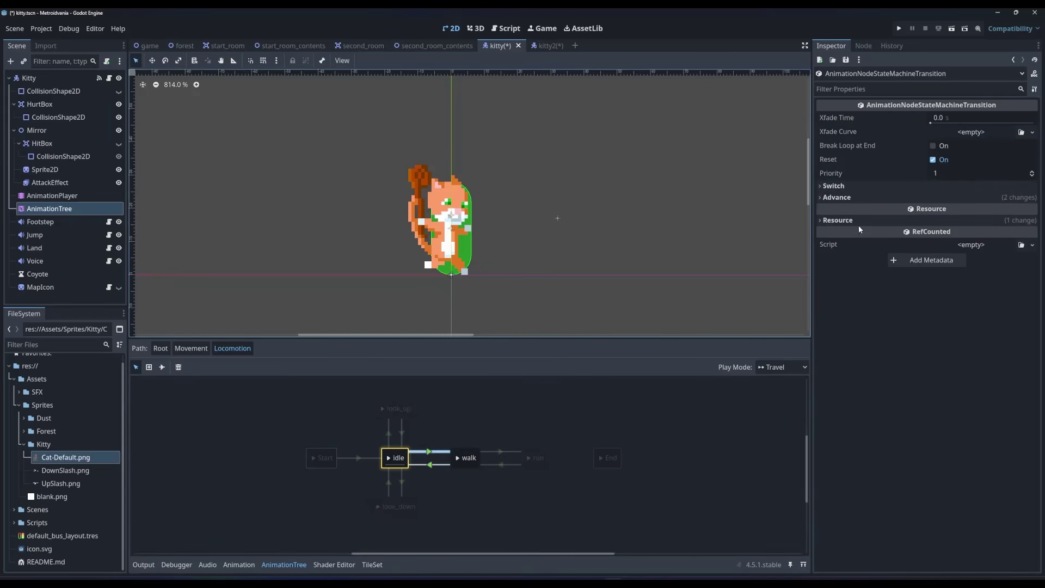
{"action": "left_click", "coordinate": [850, 197]}
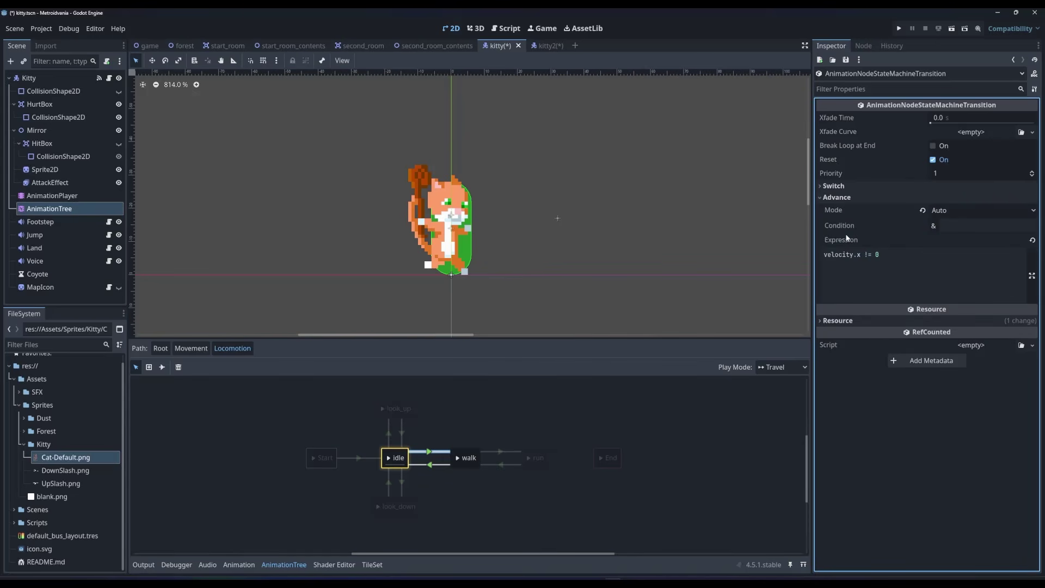
Step: Check the AnimationTree's Advance Expression Base Node among the scene's nodes, keeping Kitty as the chosen node
{"action": "left_click", "coordinate": [72, 209]}
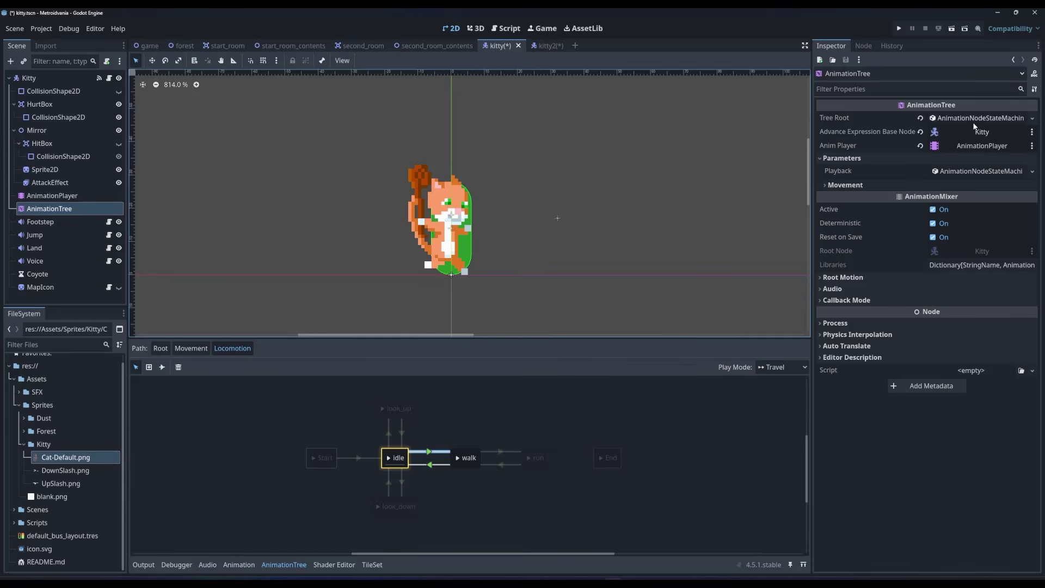
{"action": "left_click", "coordinate": [506, 202]}
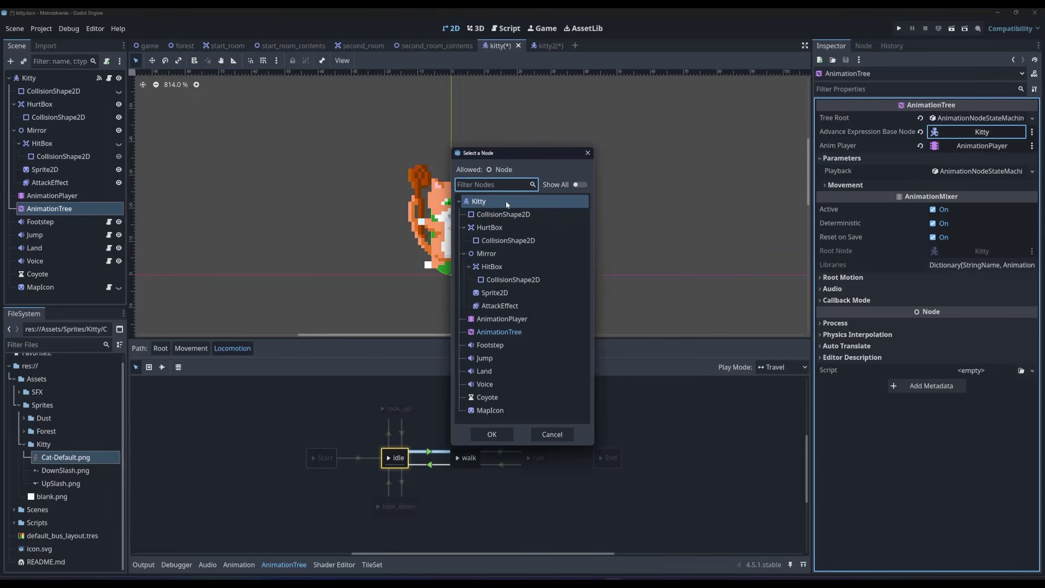
{"action": "left_click", "coordinate": [500, 434]}
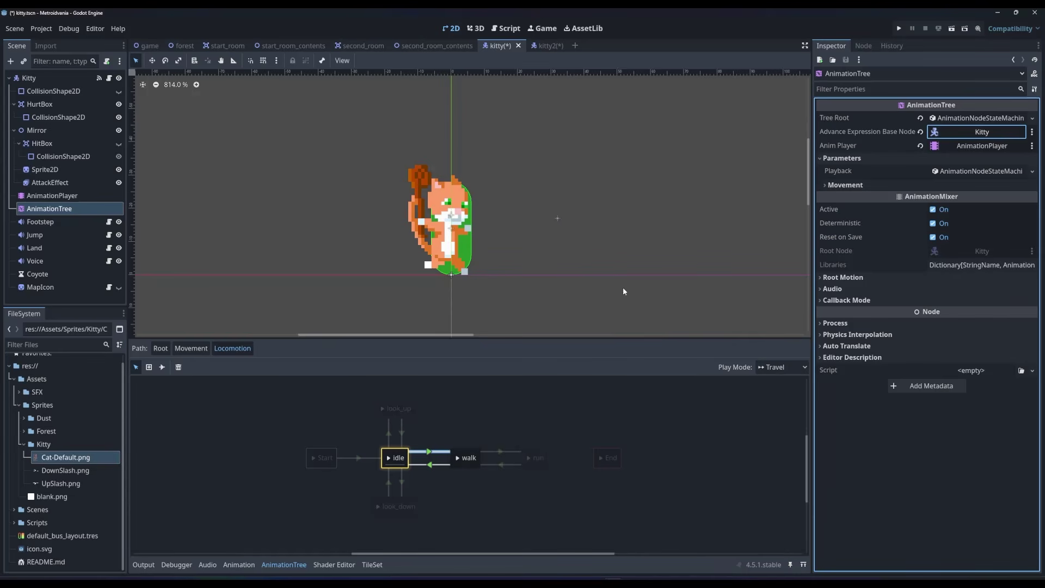
Step: Inspect the advance expressions of the transitions between idle and walk and between walk and run in both directions
{"action": "left_click", "coordinate": [430, 453]}
{"action": "left_click_drag", "start_coordinate": [897, 259], "coordinate": [822, 255]}
{"action": "left_click", "coordinate": [904, 258]}
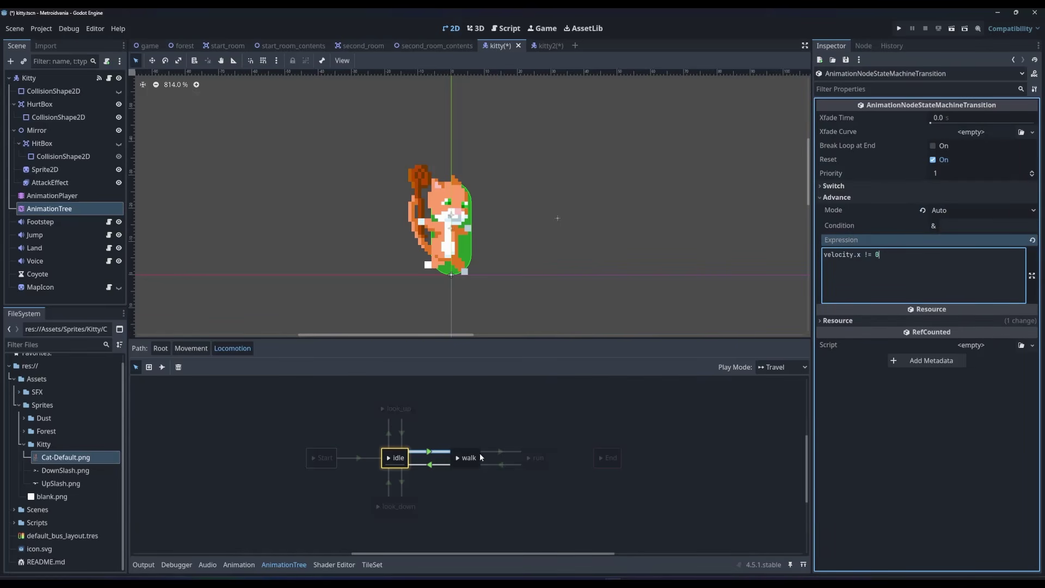
{"action": "left_click", "coordinate": [498, 451]}
{"action": "left_click", "coordinate": [851, 198]}
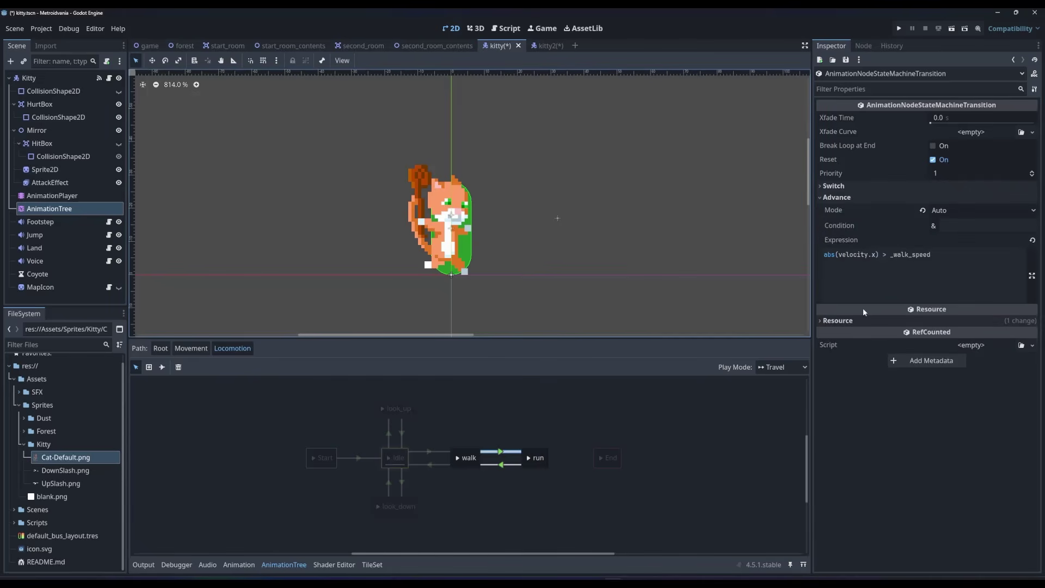
{"action": "mouse_move", "coordinate": [864, 308]}
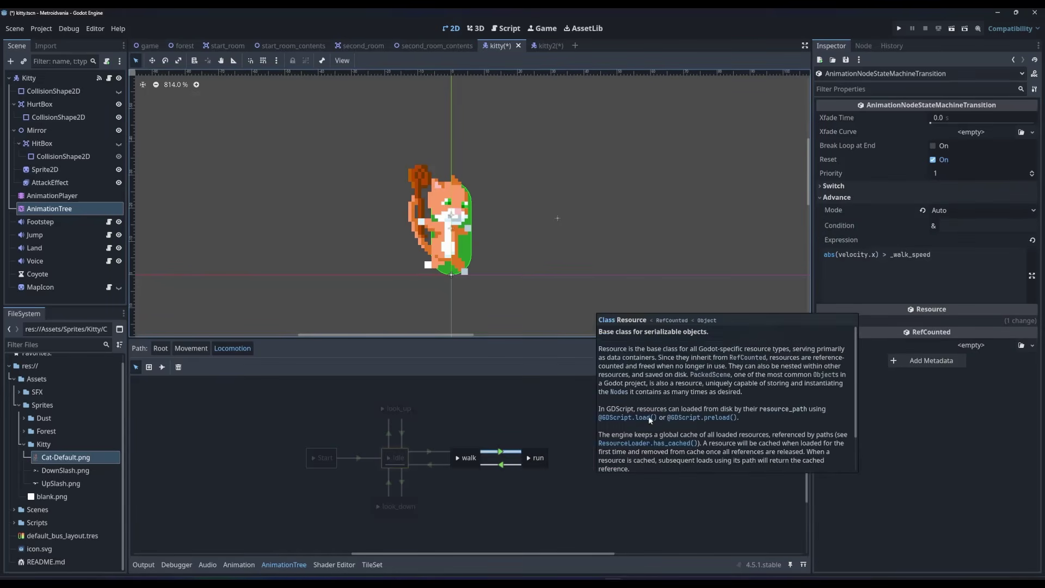
{"action": "left_click", "coordinate": [504, 467]}
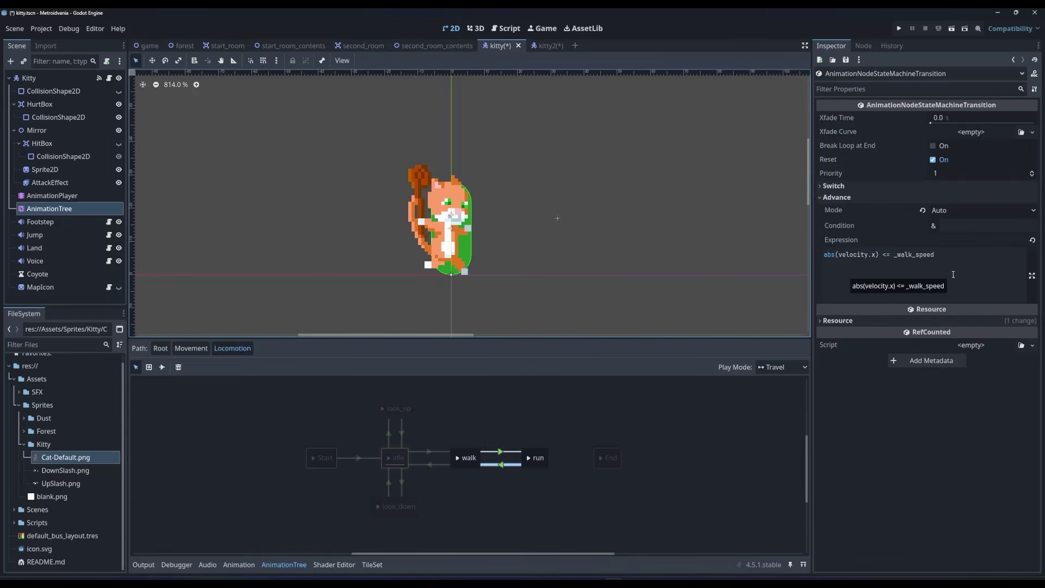
{"action": "left_click", "coordinate": [432, 460]}
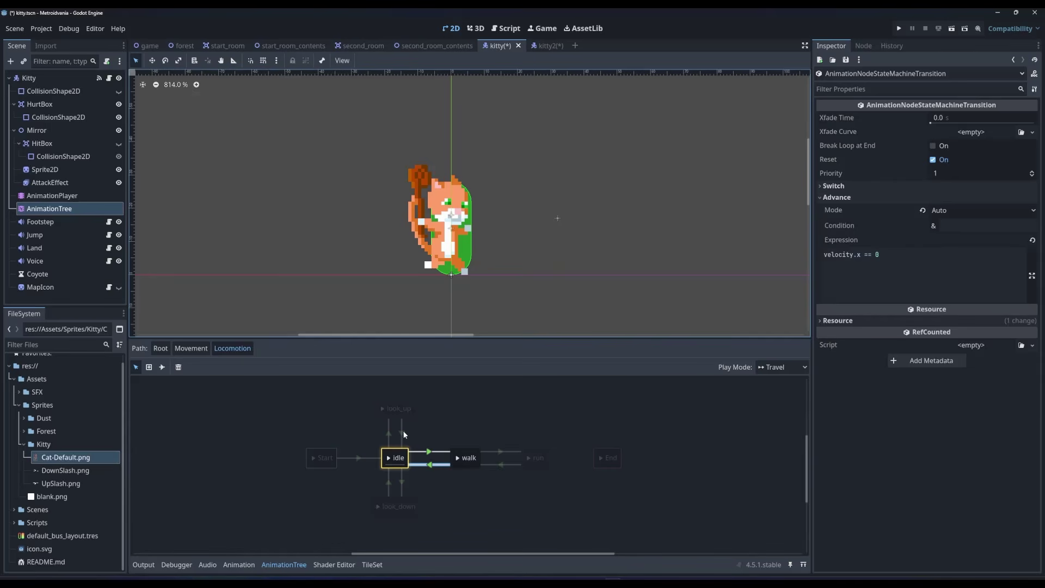
Step: Inspect the advance expressions of the idle-to-look_up and look_up-to-idle transitions
{"action": "left_click", "coordinate": [390, 435]}
{"action": "left_click", "coordinate": [836, 197]}
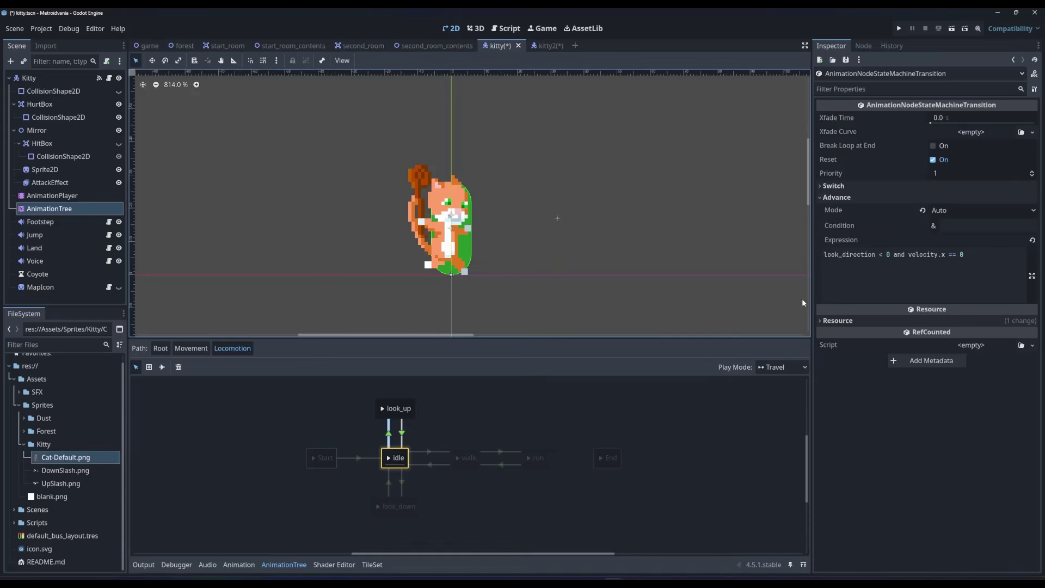
{"action": "left_click", "coordinate": [402, 435]}
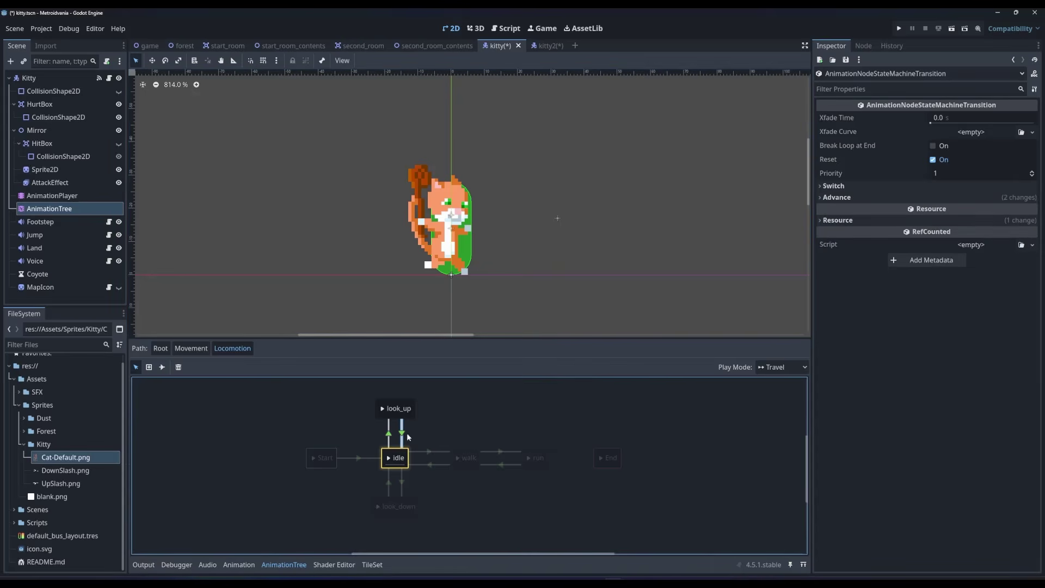
{"action": "left_click", "coordinate": [851, 197]}
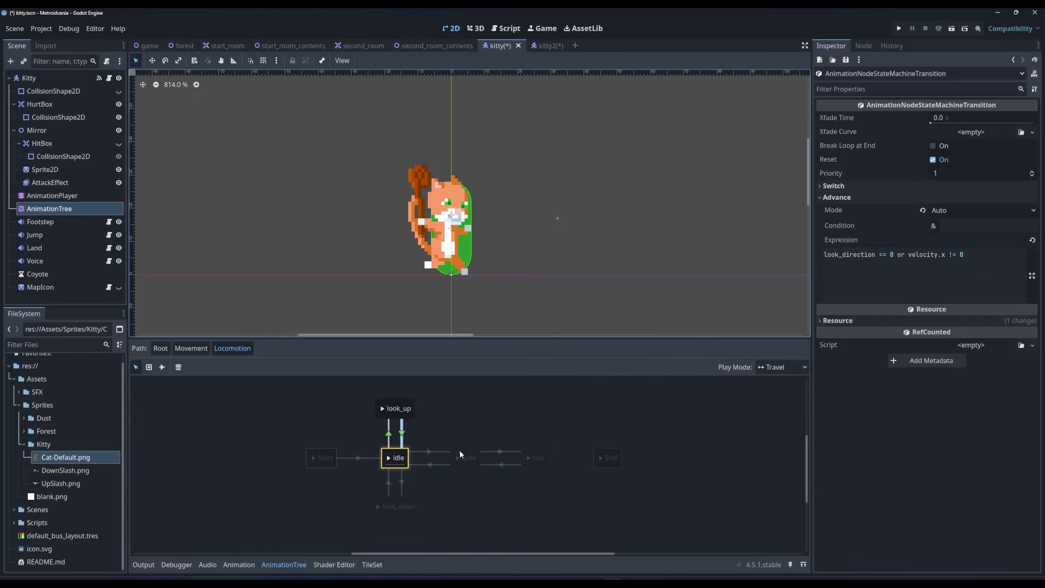
Step: Return to the Movement state machine and inspect the advance expressions of the Locomotion-to-jump and jump-to-fall transitions
{"action": "left_click", "coordinate": [195, 349]}
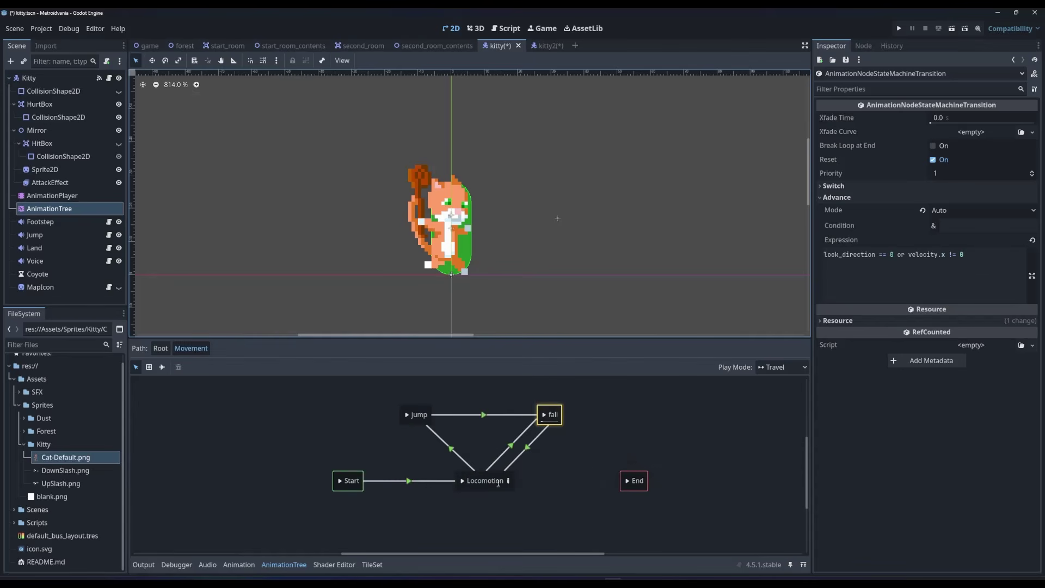
{"action": "left_click", "coordinate": [452, 450]}
{"action": "left_click", "coordinate": [836, 197]}
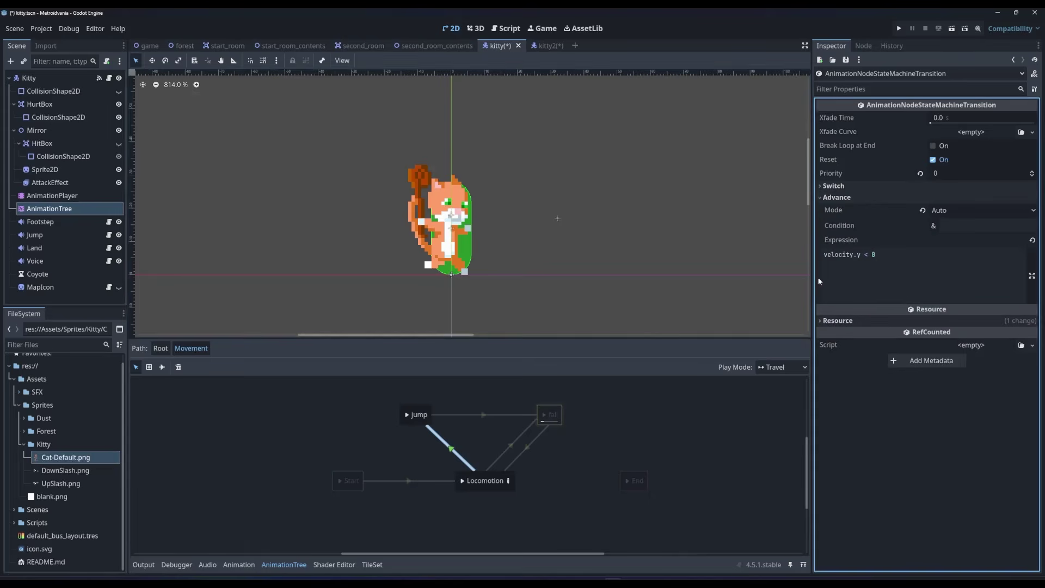
{"action": "left_click", "coordinate": [487, 414]}
{"action": "left_click", "coordinate": [850, 199]}
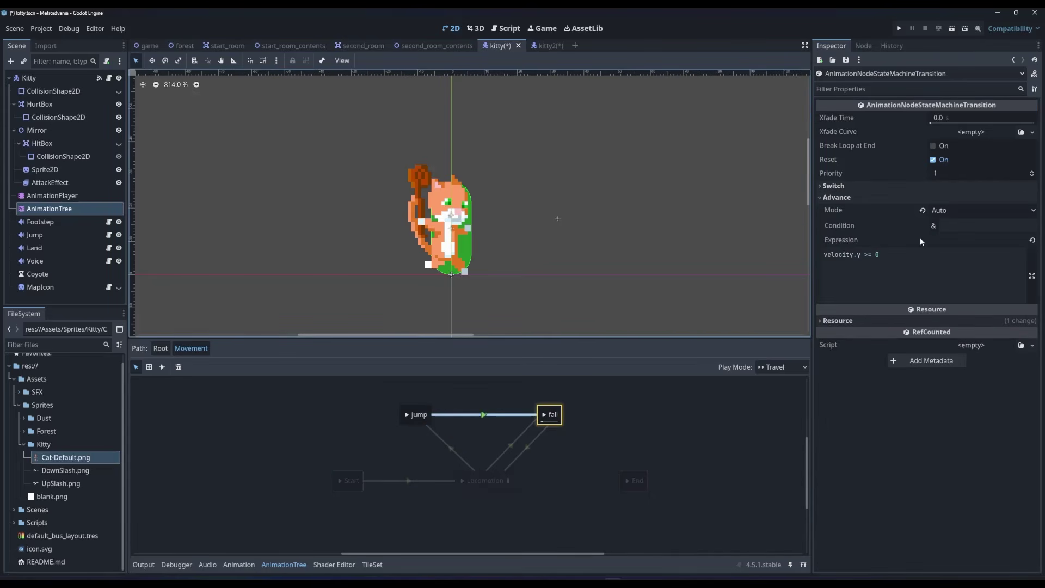
Step: Inspect the advance expressions of both transitions between fall and Locomotion, plus the root state machine's Movement-to-attack_1 transition
{"action": "left_click", "coordinate": [529, 445]}
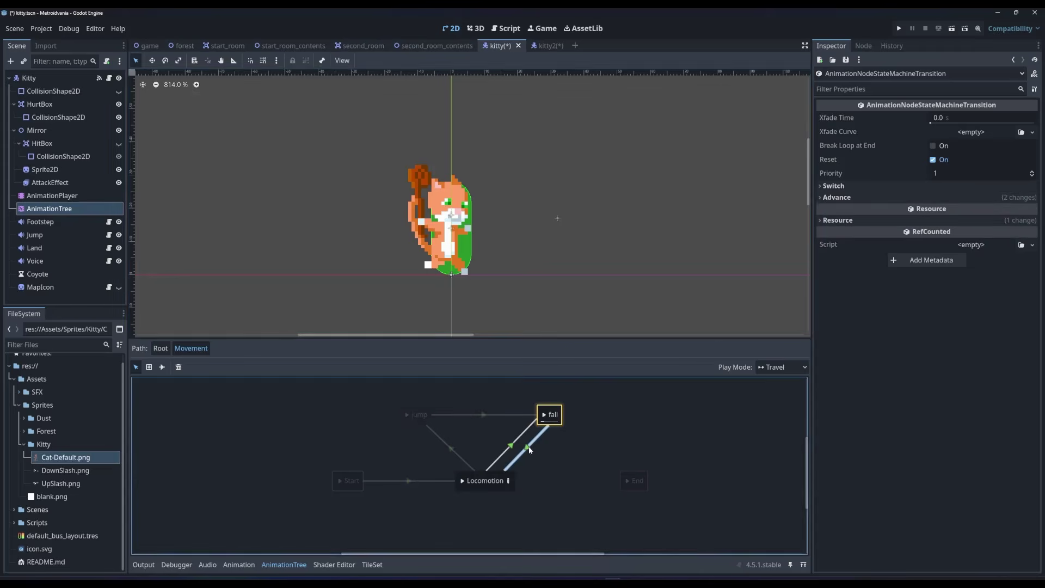
{"action": "left_click", "coordinate": [868, 197]}
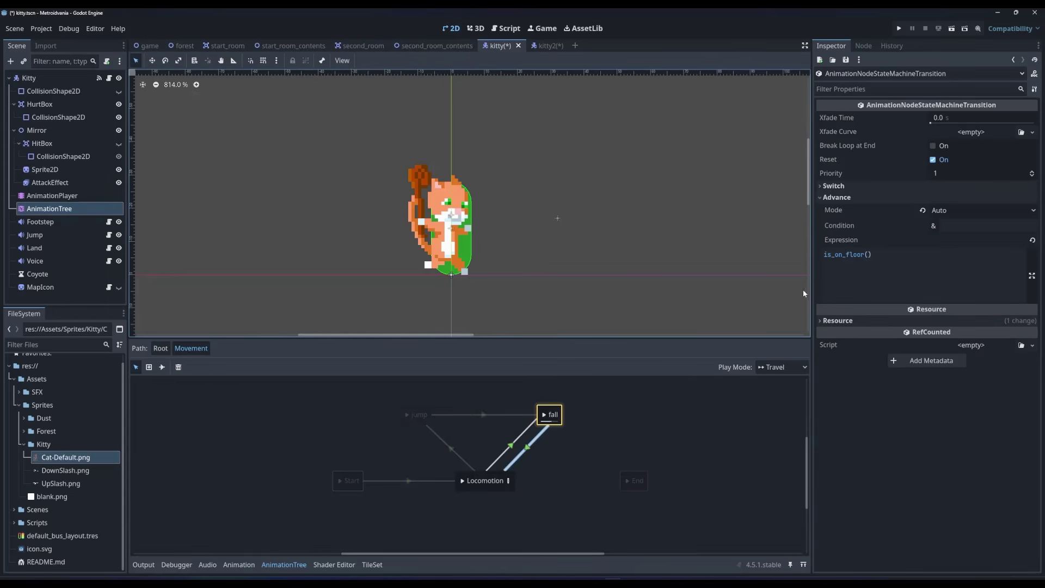
{"action": "left_click", "coordinate": [514, 447]}
{"action": "left_click", "coordinate": [863, 198]}
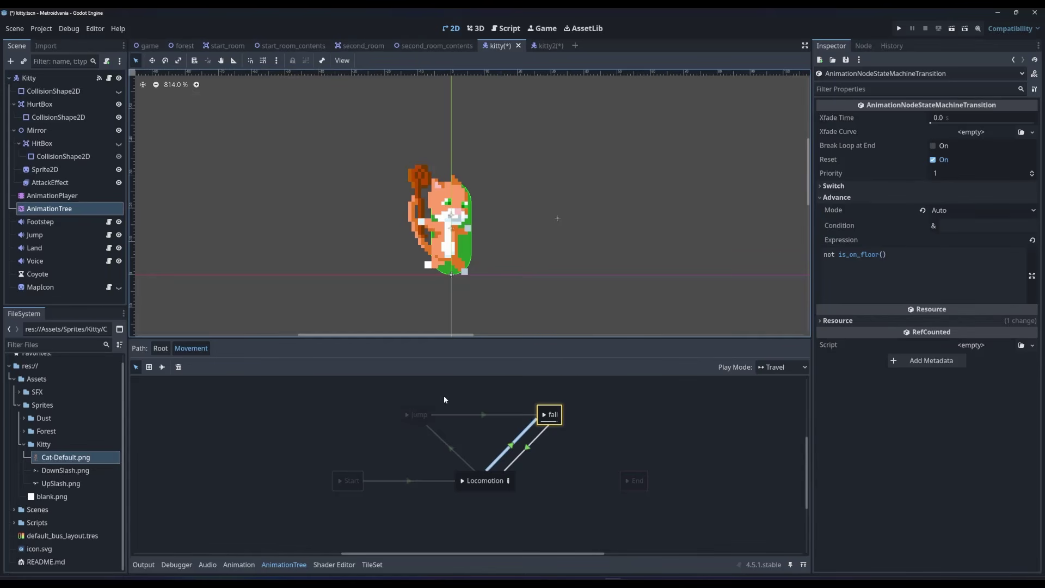
{"action": "left_click", "coordinate": [160, 349]}
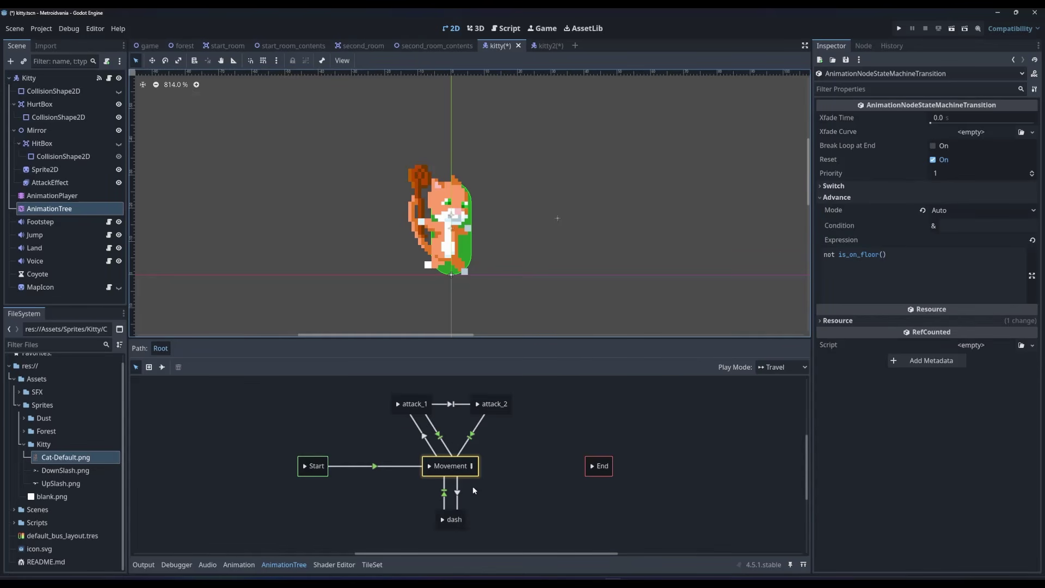
{"action": "left_click", "coordinate": [425, 444]}
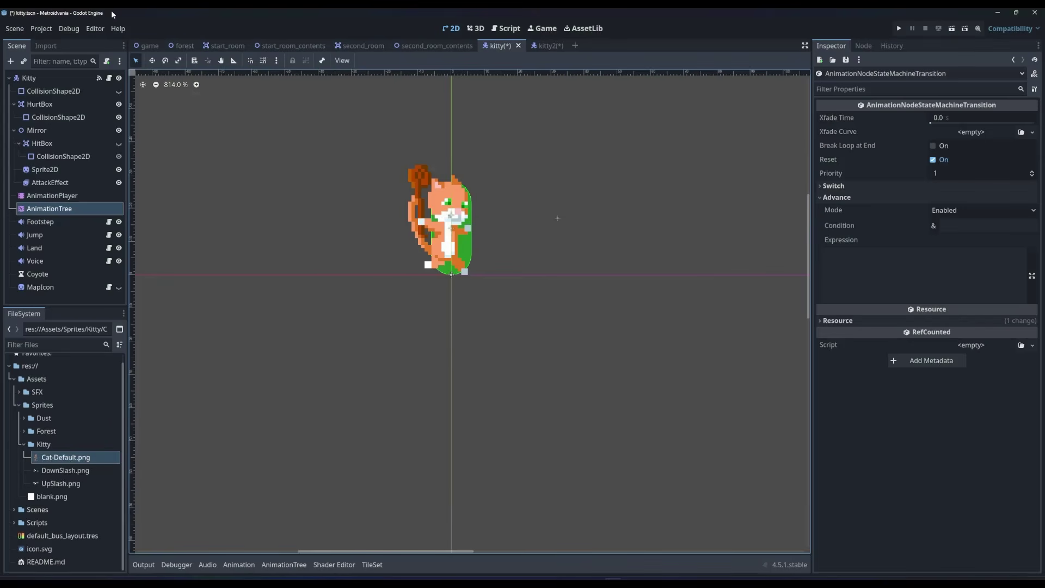
Step: Check the debug display options, run the project and move Kitty back and forth through the level
{"action": "left_click", "coordinate": [71, 29]}
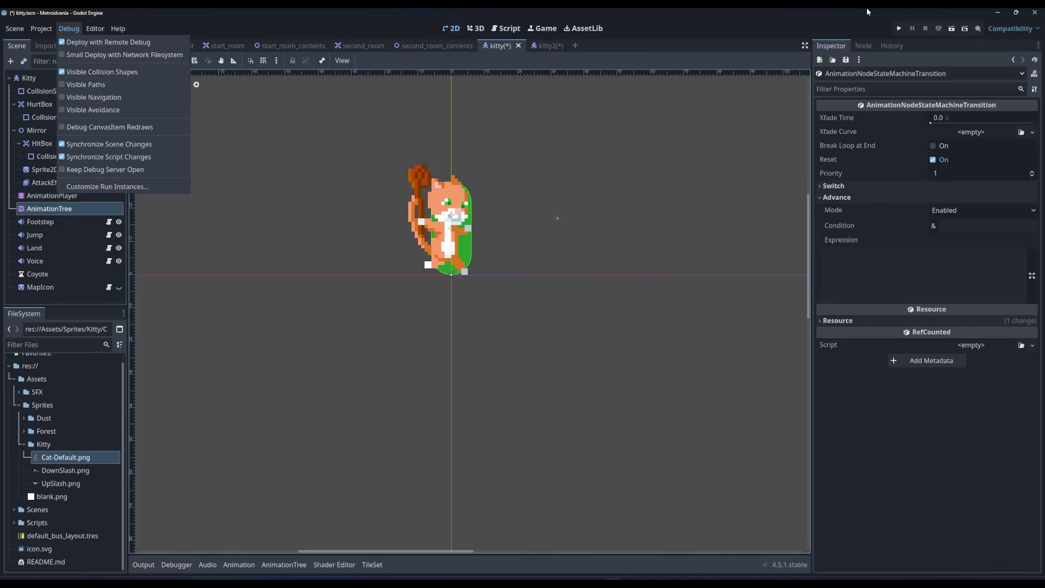
{"action": "left_click", "coordinate": [901, 27]}
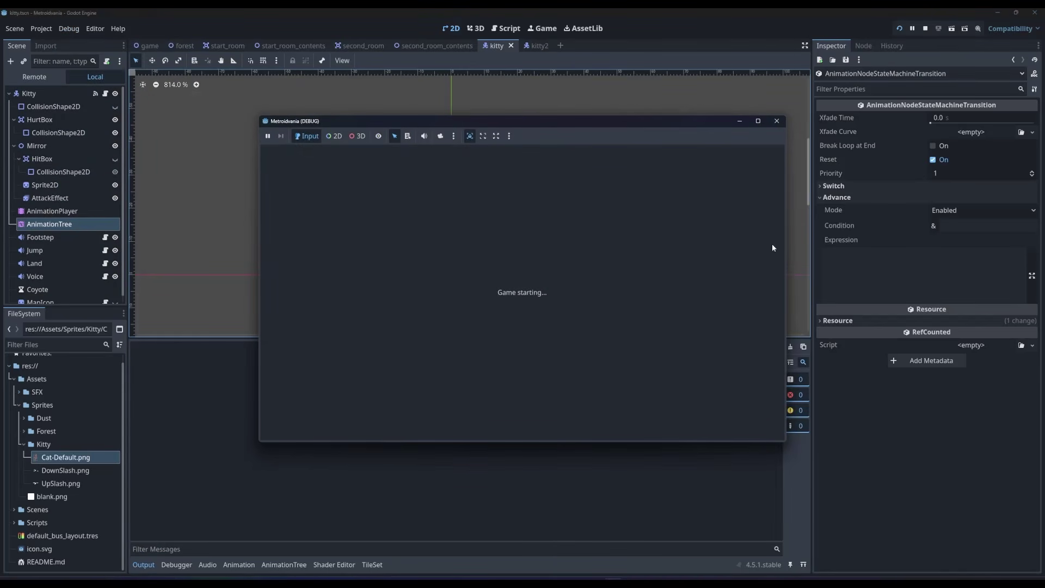
{"action": "key", "text": "Right"}
{"action": "key", "text": "Left"}
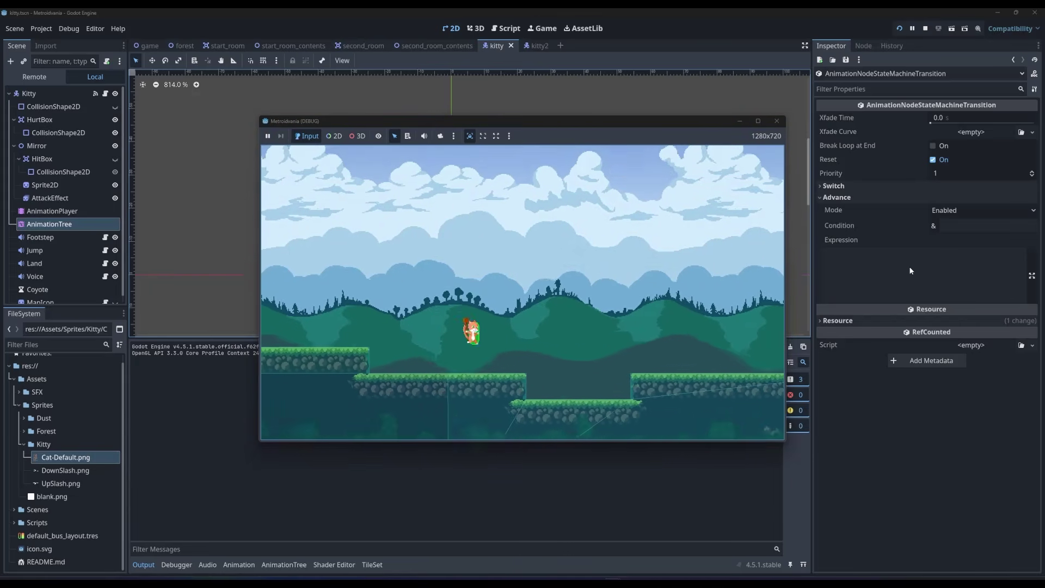
{"action": "key", "text": "Right"}
{"action": "key", "text": "Left"}
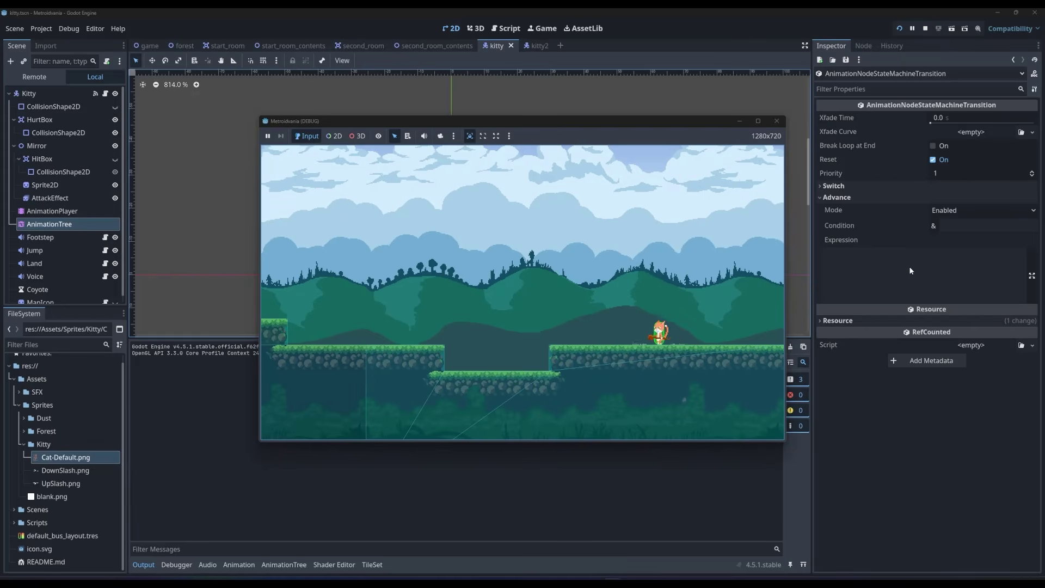
Step: Test Kitty's action animation in the running game while changing direction between the platforms
{"action": "key", "text": "x"}
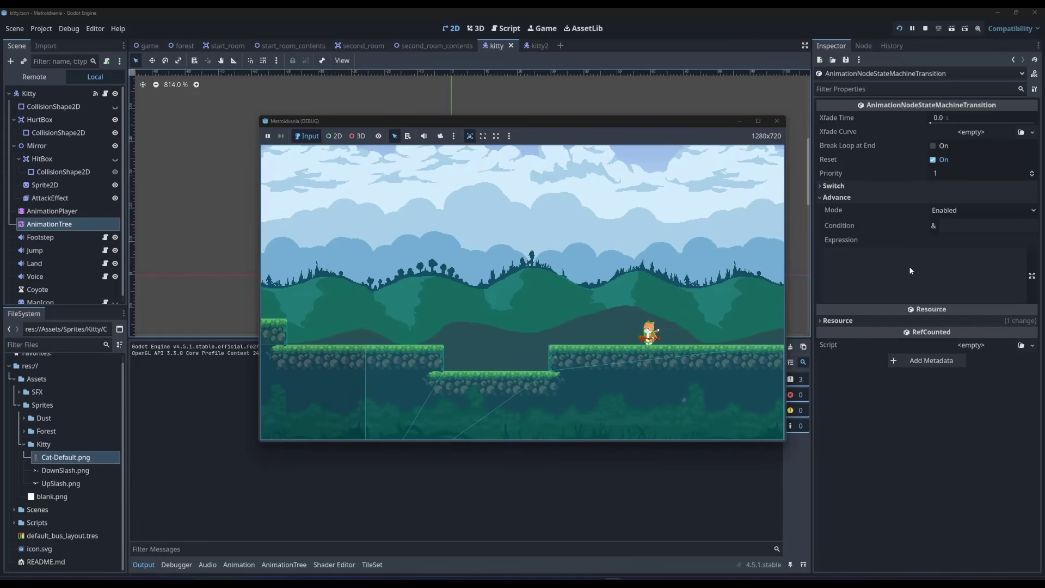
{"action": "key", "text": "Left"}
{"action": "key", "text": "x"}
{"action": "key", "text": "Left"}
{"action": "key", "text": "Right"}
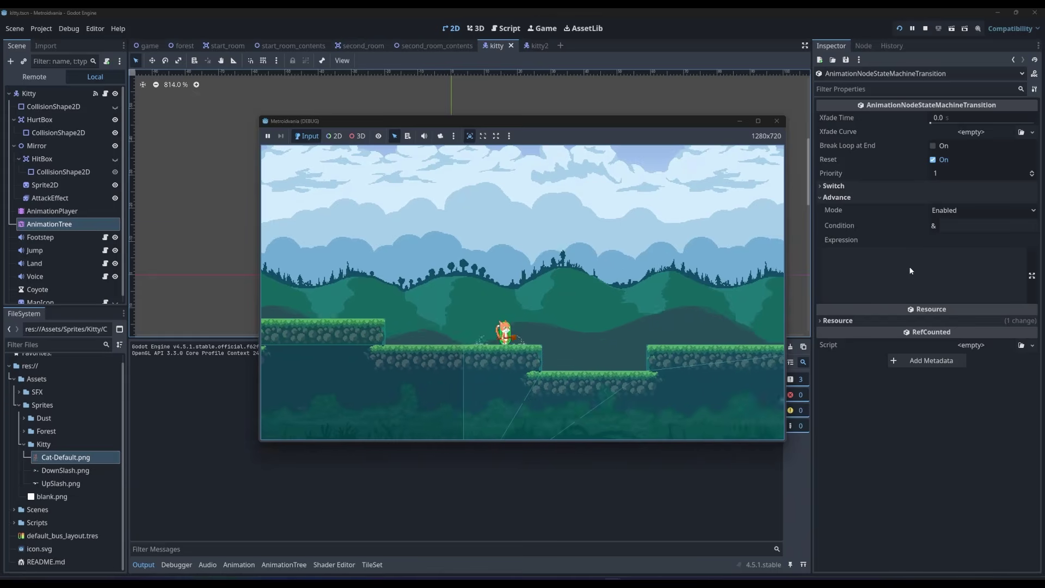
{"action": "key", "text": "x"}
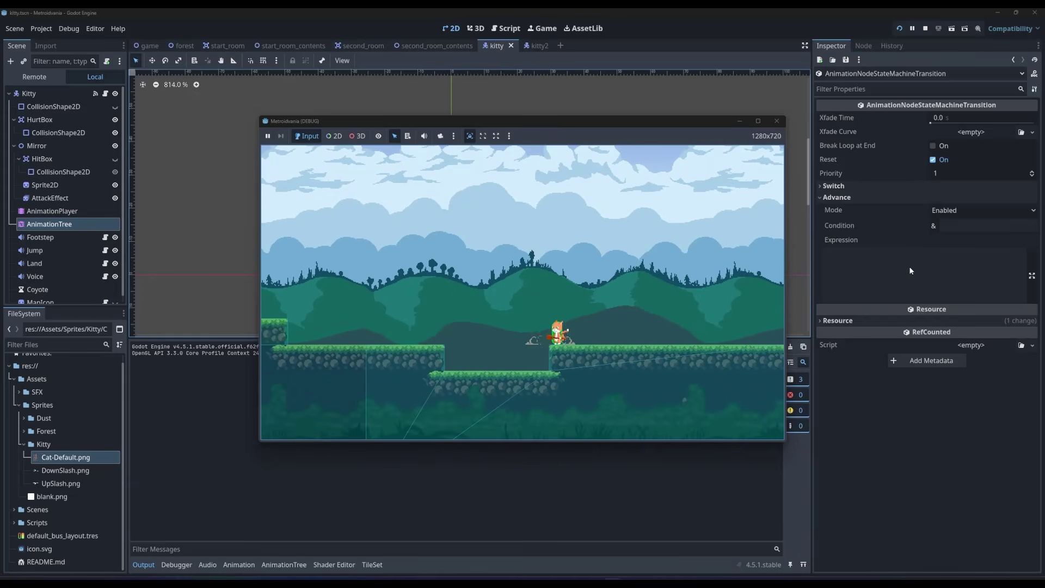
{"action": "key", "text": "Left"}
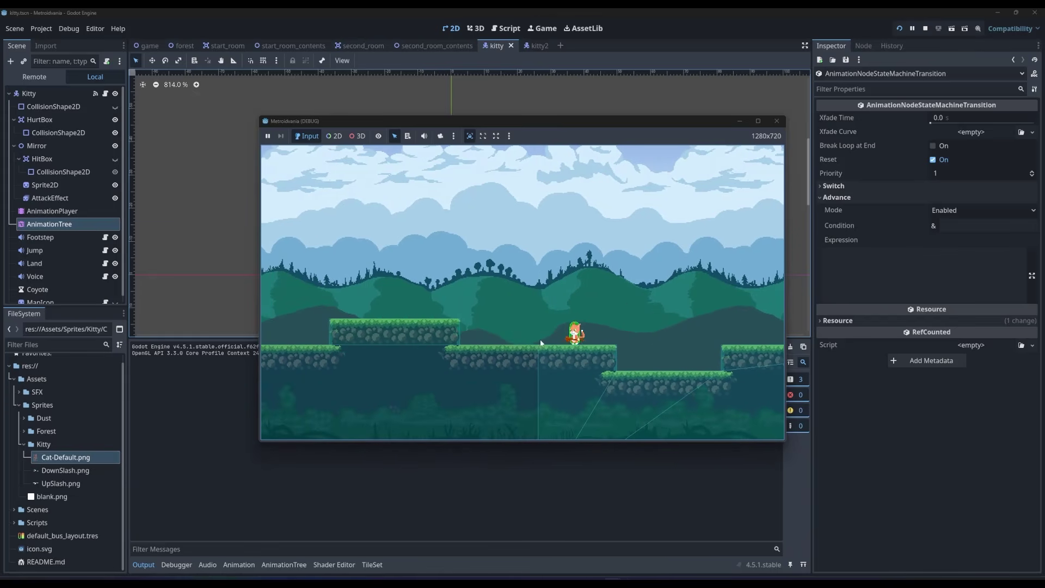